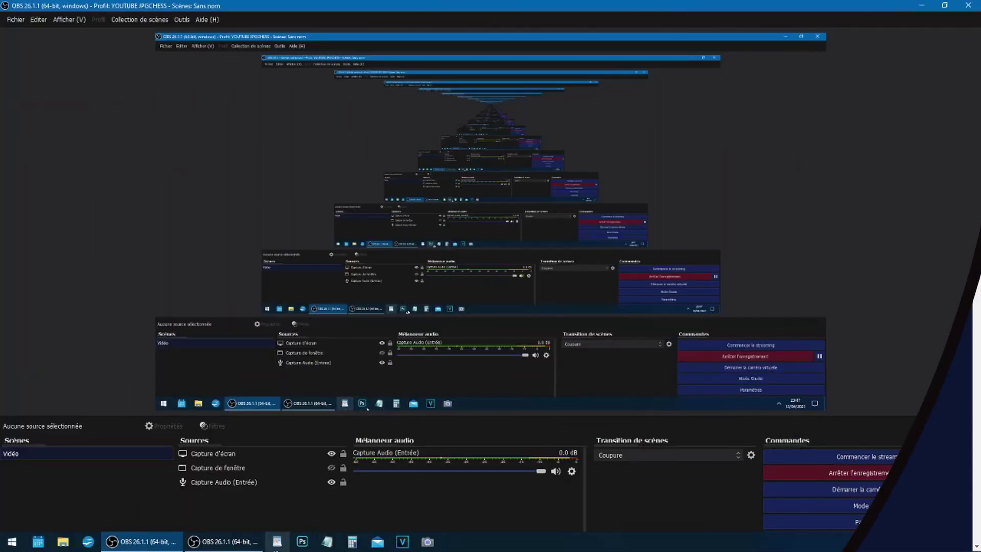
Step: Switch to the second OBS window and open its settings, moving the dialog clear of the webcam picture
{"action": "left_click", "coordinate": [226, 543]}
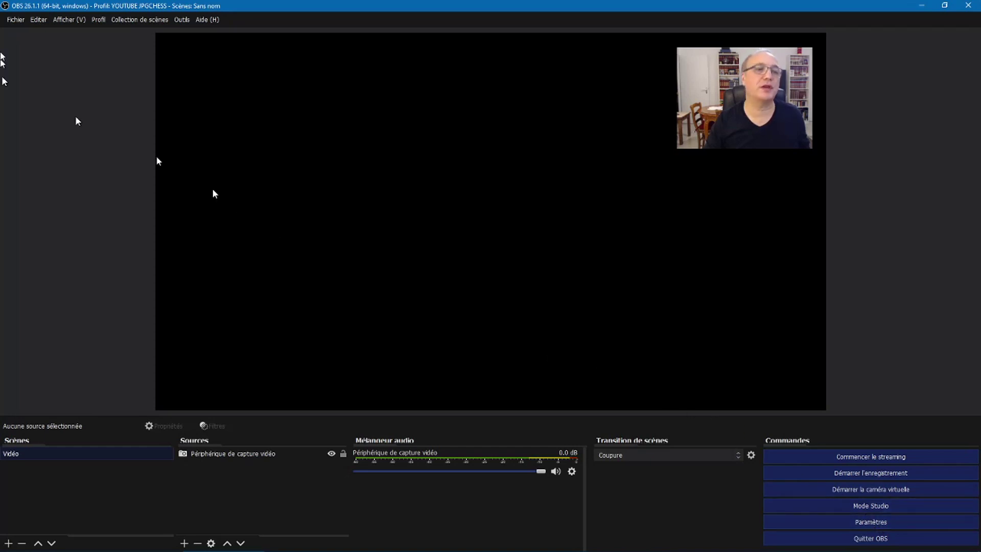
{"action": "left_click", "coordinate": [14, 20]}
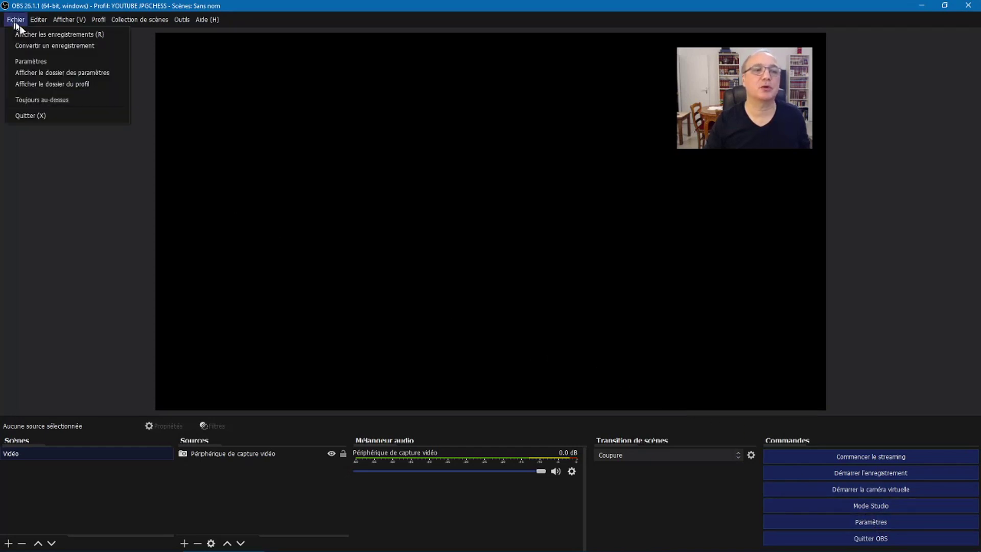
{"action": "left_click", "coordinate": [40, 62]}
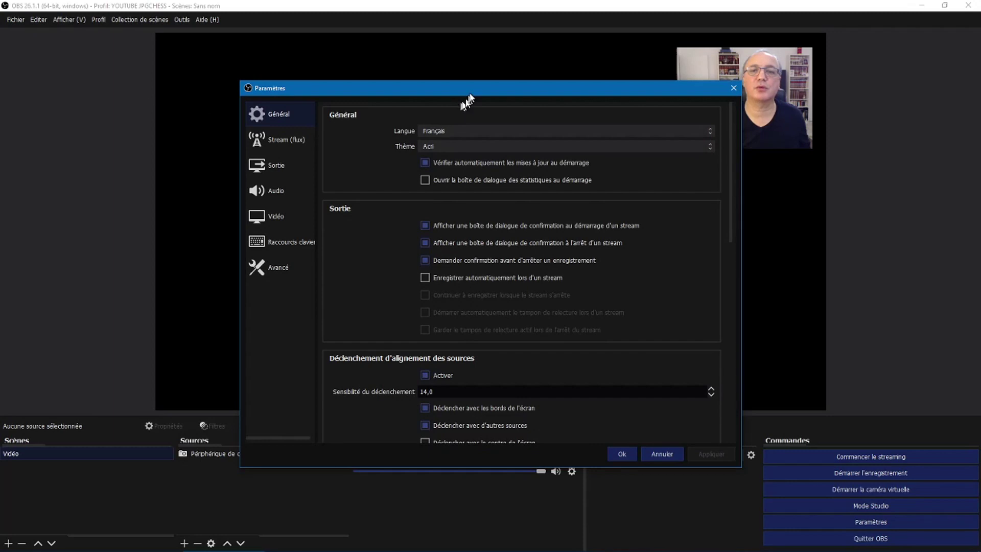
{"action": "left_click_drag", "start_coordinate": [475, 94], "coordinate": [245, 62]}
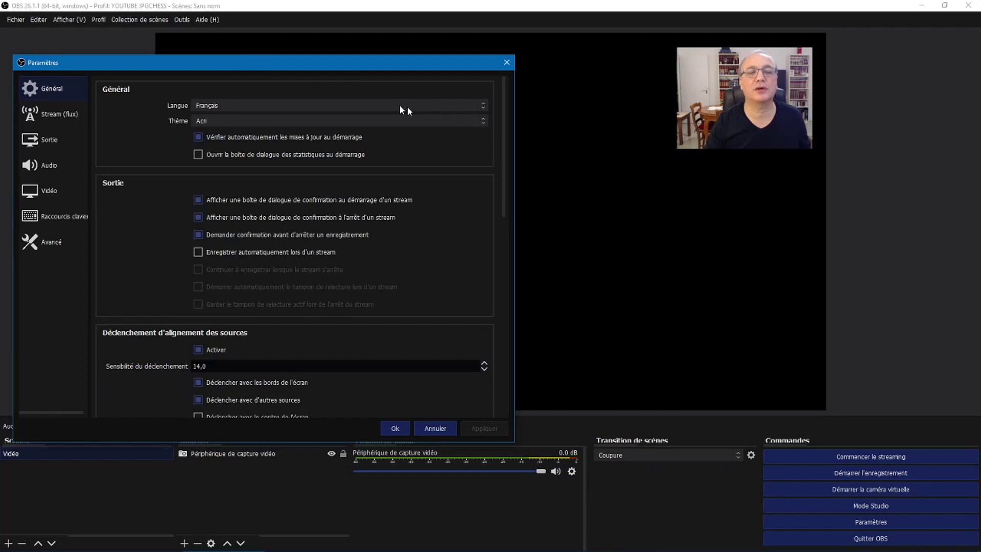
Step: Try the Dark, Rachni and System interface themes and return to the Acri theme
{"action": "left_click", "coordinate": [484, 122]}
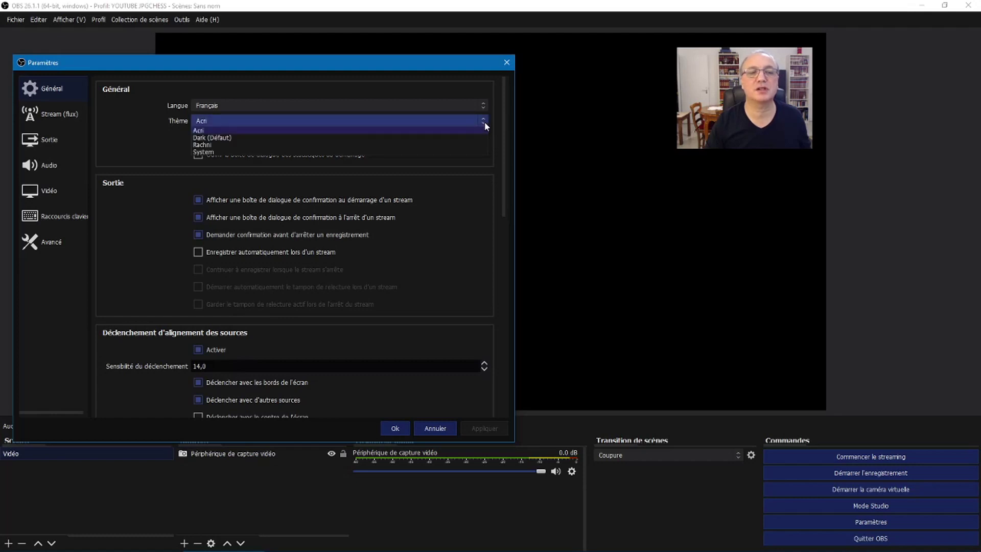
{"action": "key", "text": "Escape"}
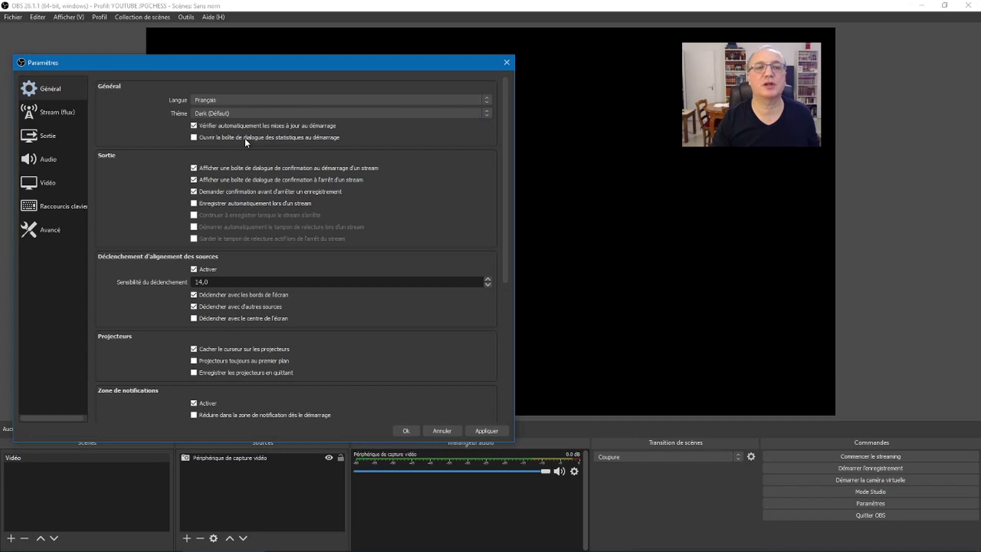
{"action": "left_click", "coordinate": [290, 113]}
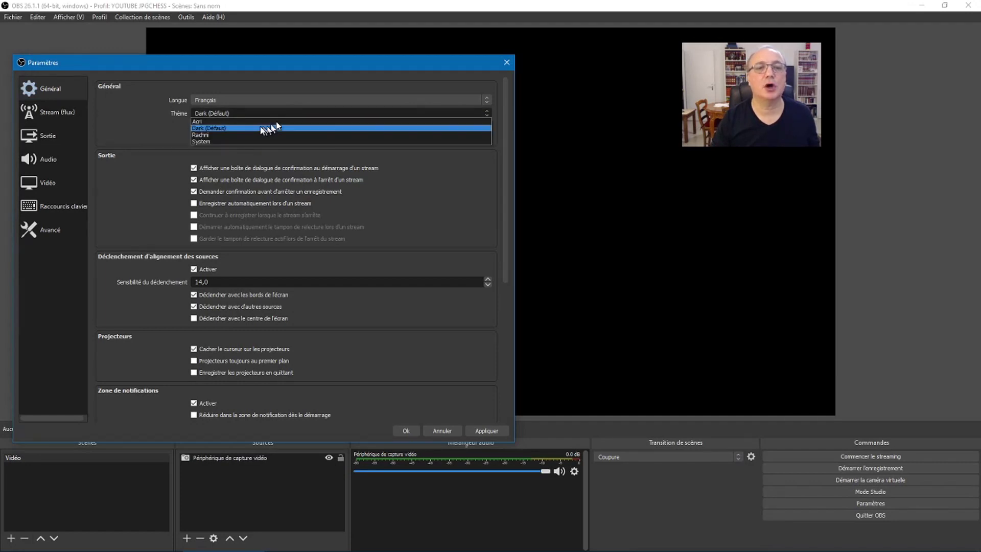
{"action": "left_click", "coordinate": [234, 129]}
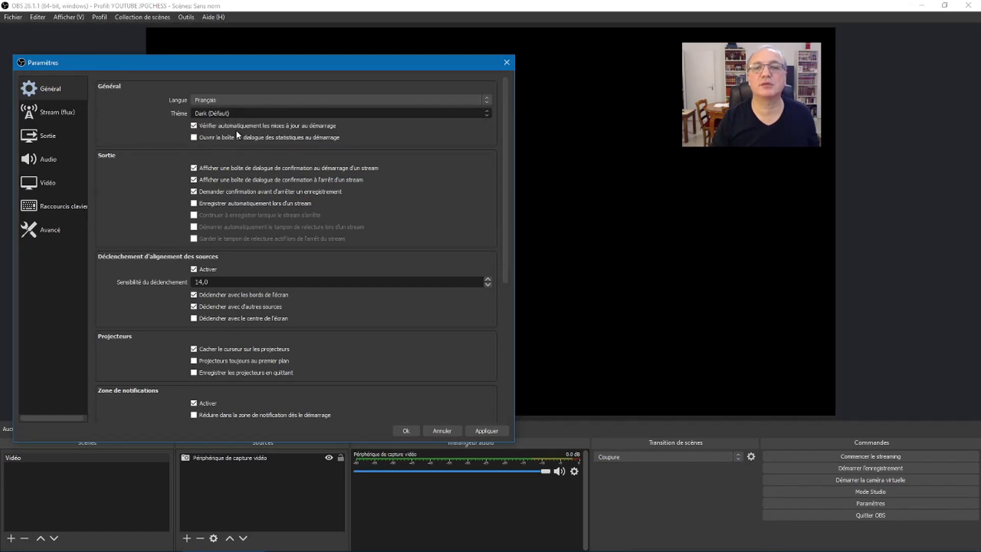
{"action": "key", "text": "Down"}
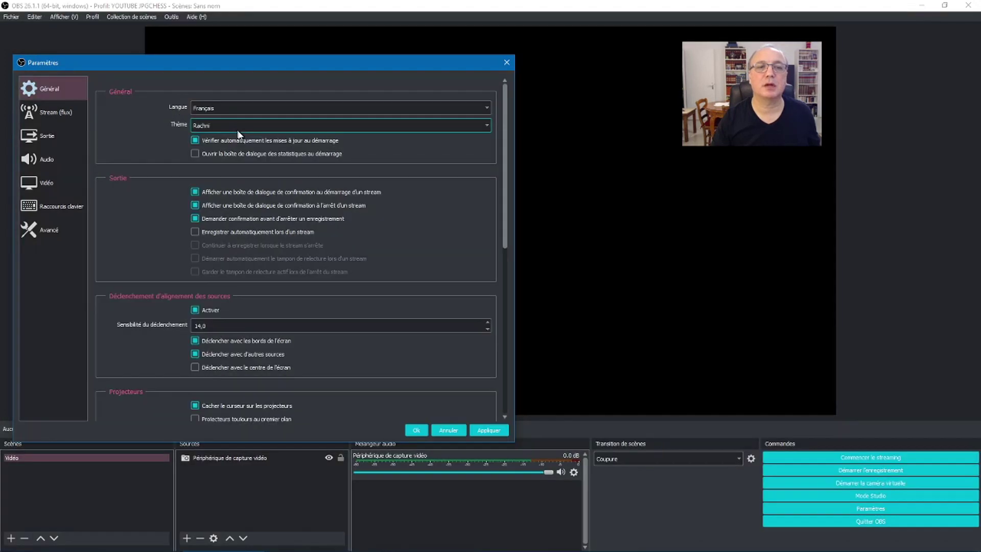
{"action": "left_click", "coordinate": [486, 126]}
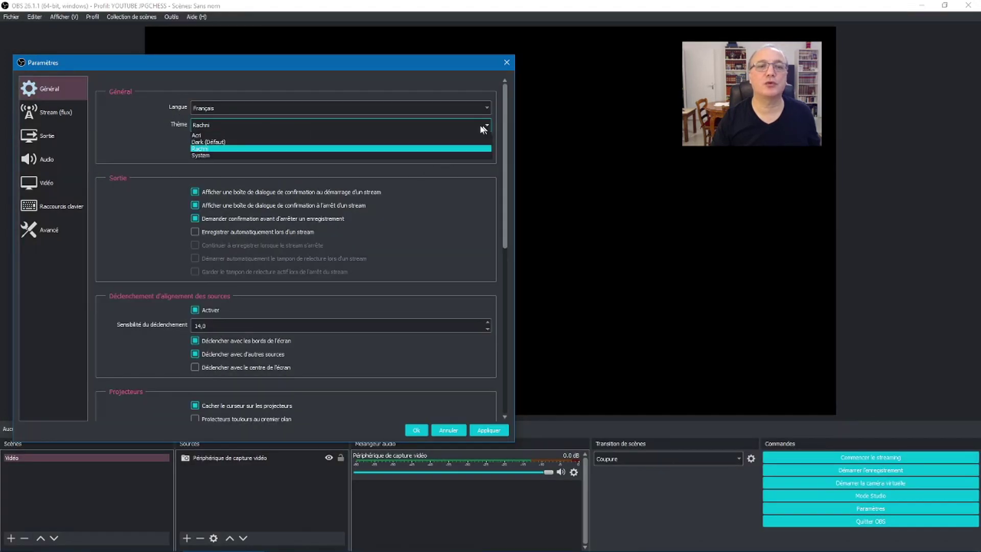
{"action": "key", "text": "Escape"}
{"action": "key", "text": "Down"}
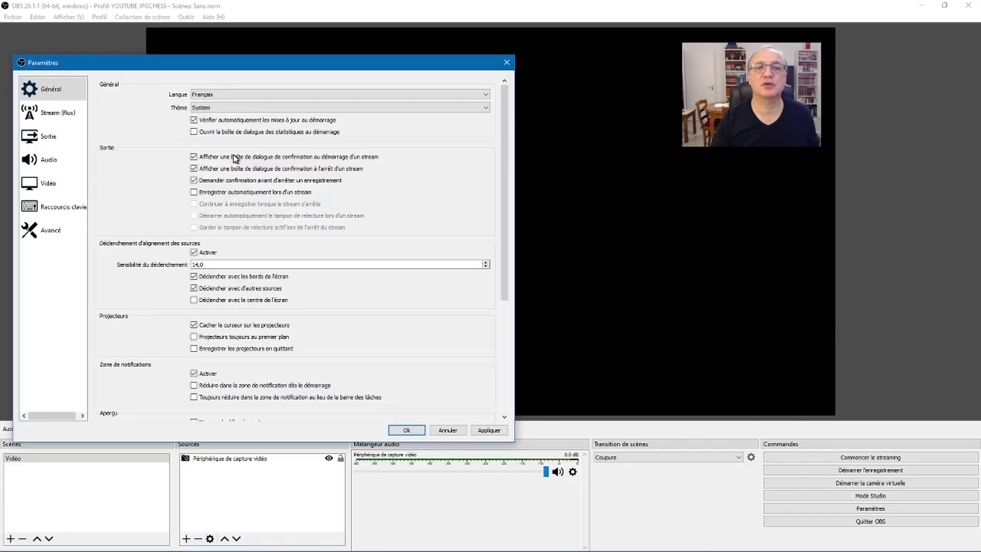
{"action": "left_click", "coordinate": [486, 110]}
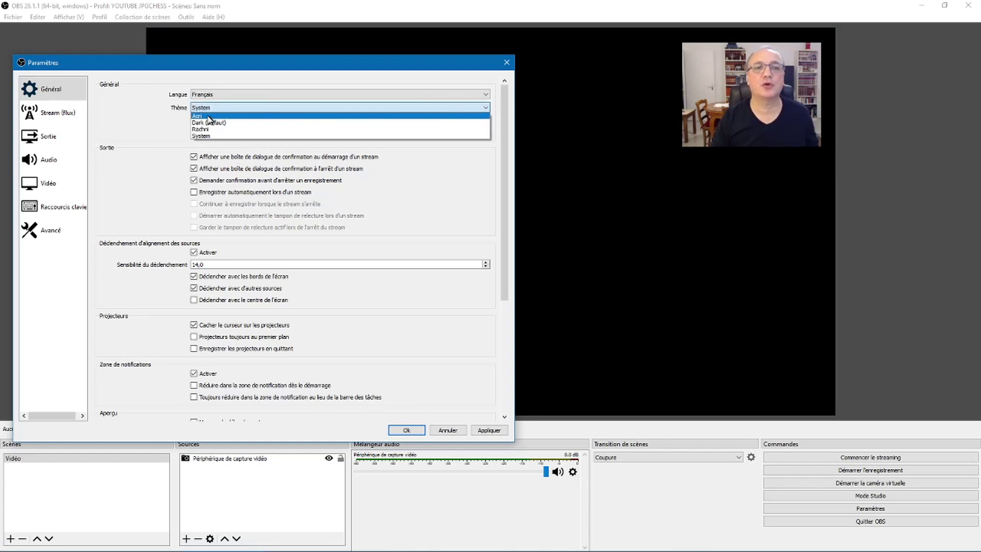
{"action": "key", "text": "Escape"}
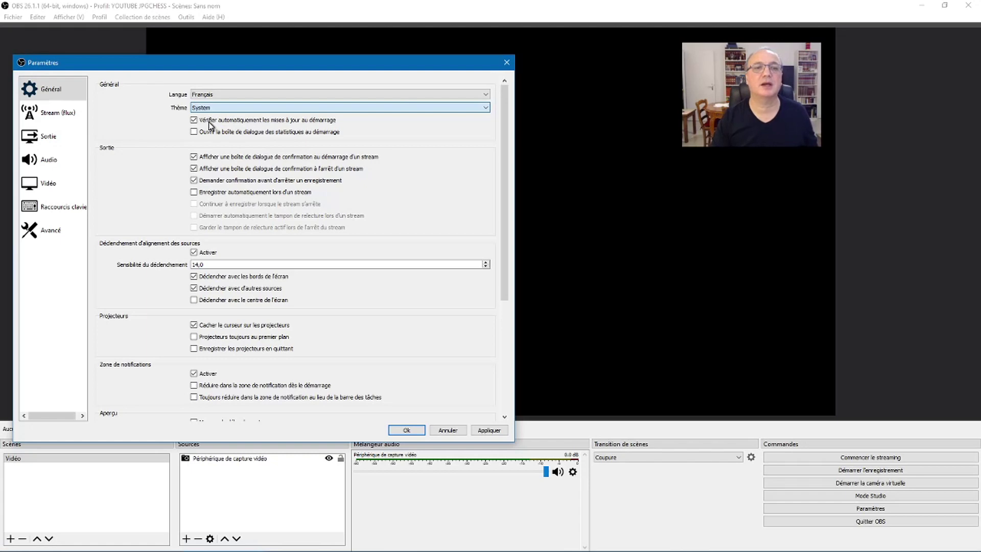
{"action": "key", "text": "Up"}
{"action": "key", "text": "Up"}
{"action": "key", "text": "Up"}
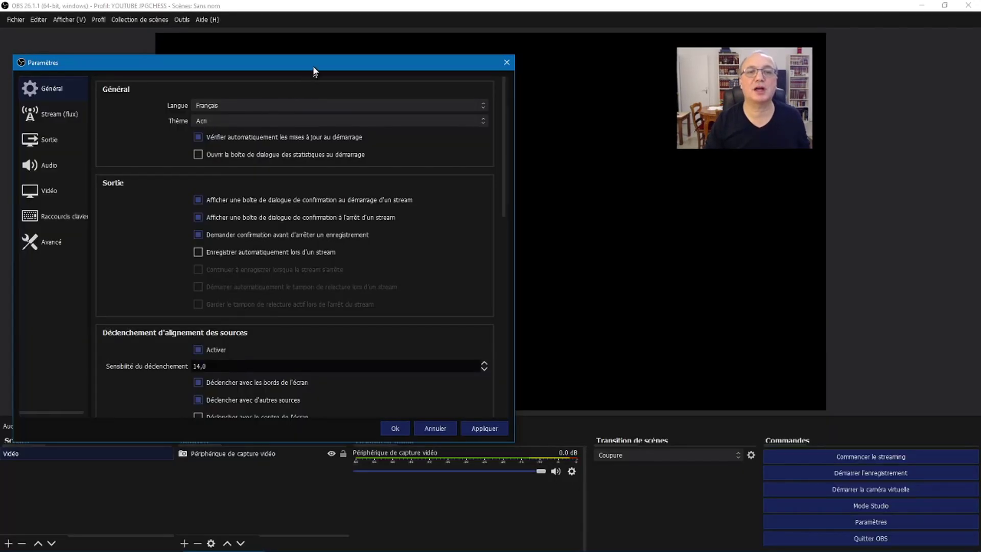
Step: Set the streaming encoder to Matériel (NVENC) in the output settings
{"action": "left_click_drag", "start_coordinate": [313, 70], "coordinate": [351, 62]}
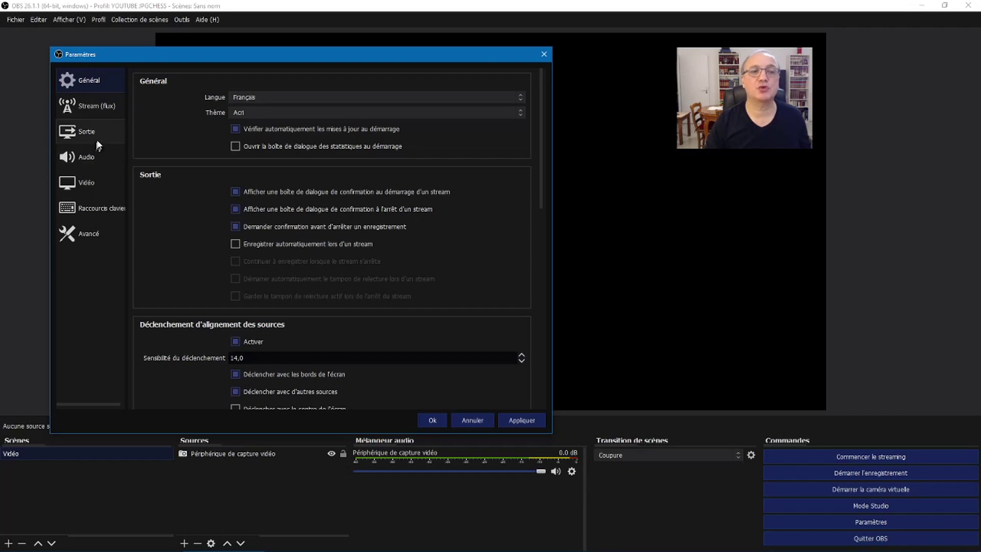
{"action": "left_click", "coordinate": [78, 132]}
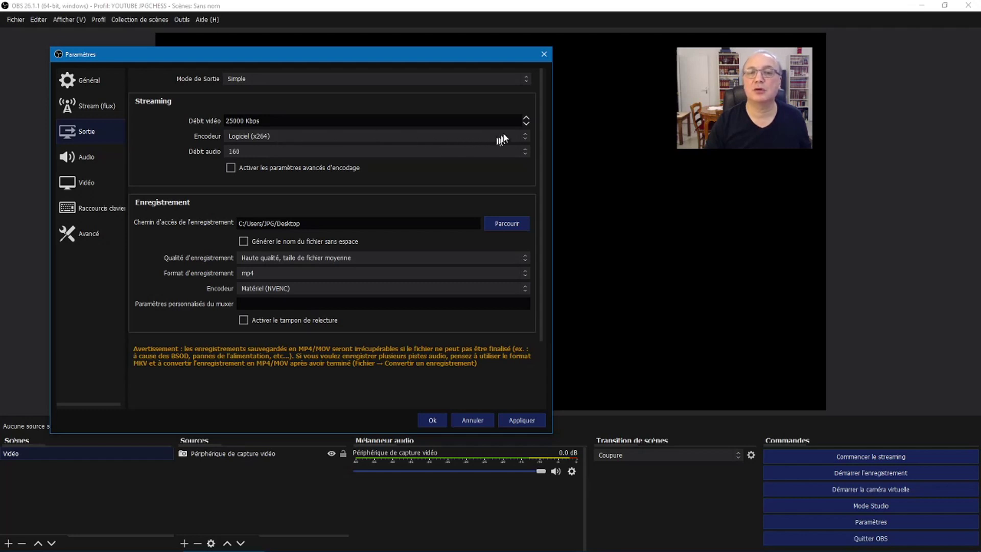
{"action": "left_click", "coordinate": [524, 135]}
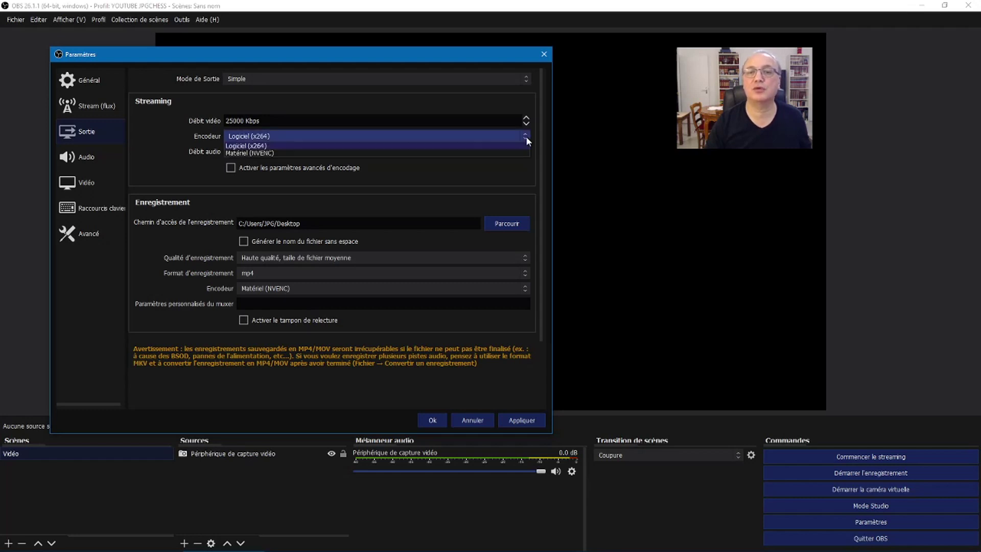
{"action": "left_click", "coordinate": [273, 153]}
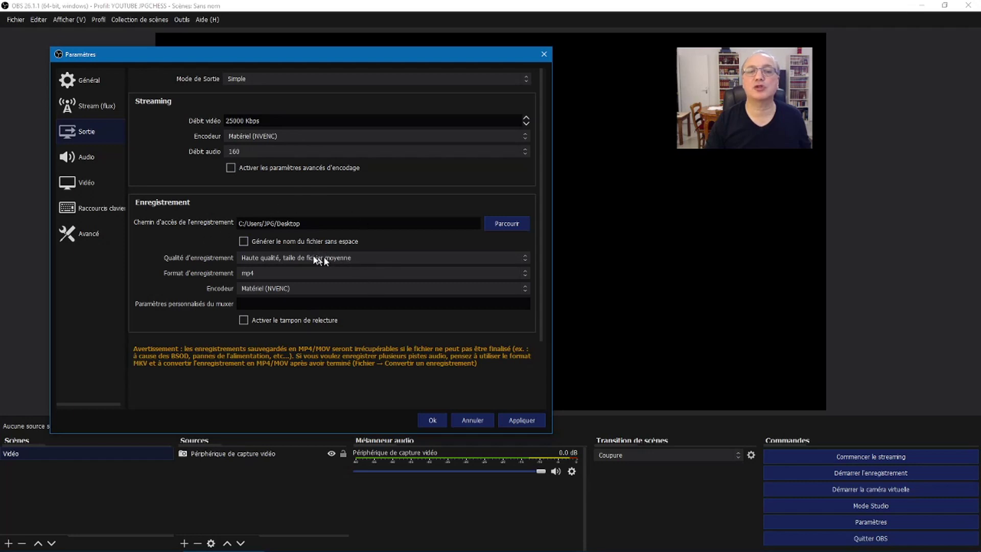
Step: Check the recording folder selection without changing it, and try the mkv recording format before restoring mp4
{"action": "left_click", "coordinate": [521, 225]}
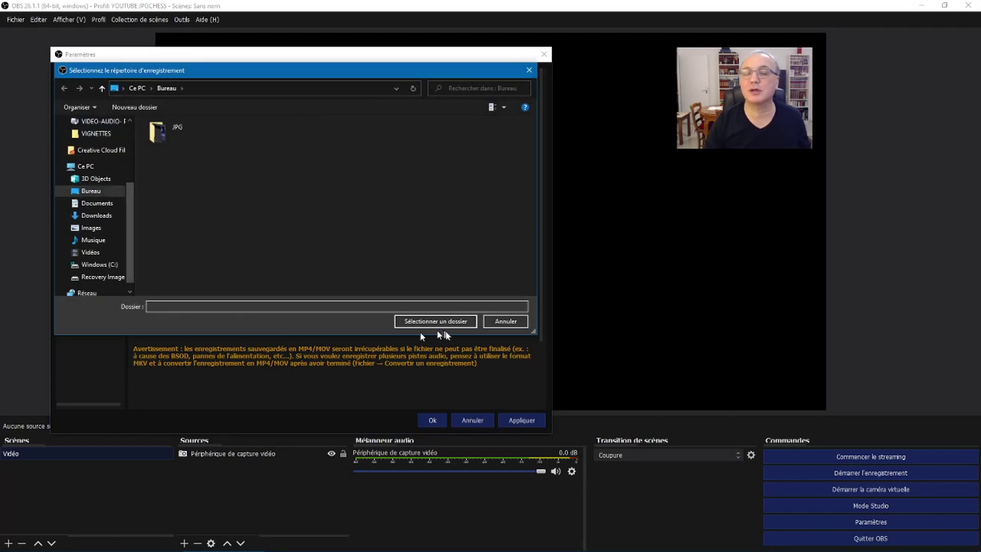
{"action": "left_click", "coordinate": [505, 322]}
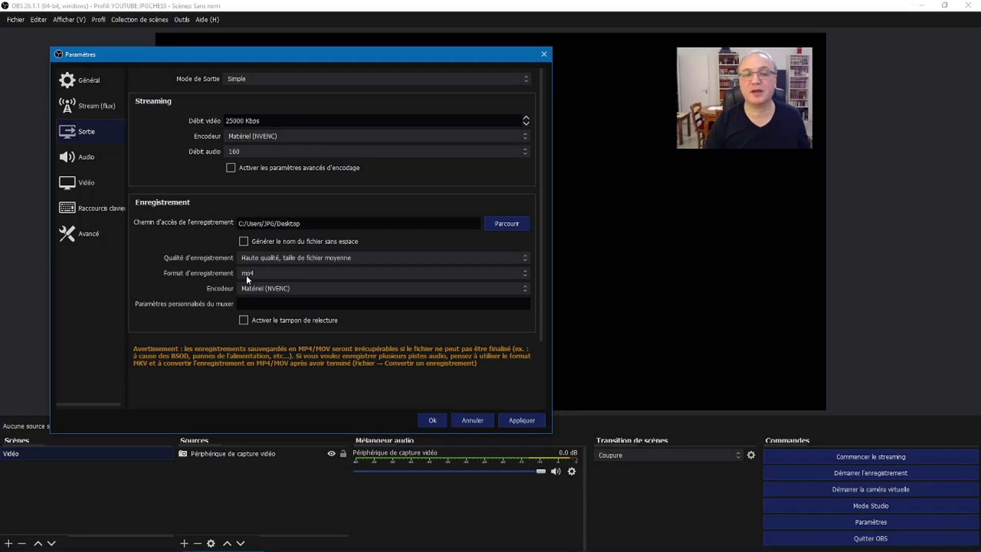
{"action": "left_click", "coordinate": [526, 275]}
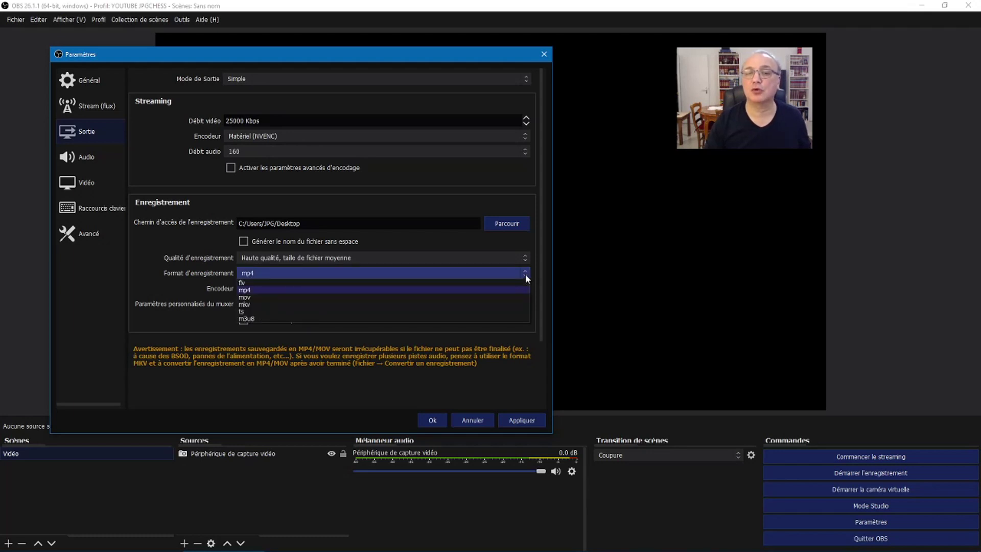
{"action": "left_click", "coordinate": [244, 304]}
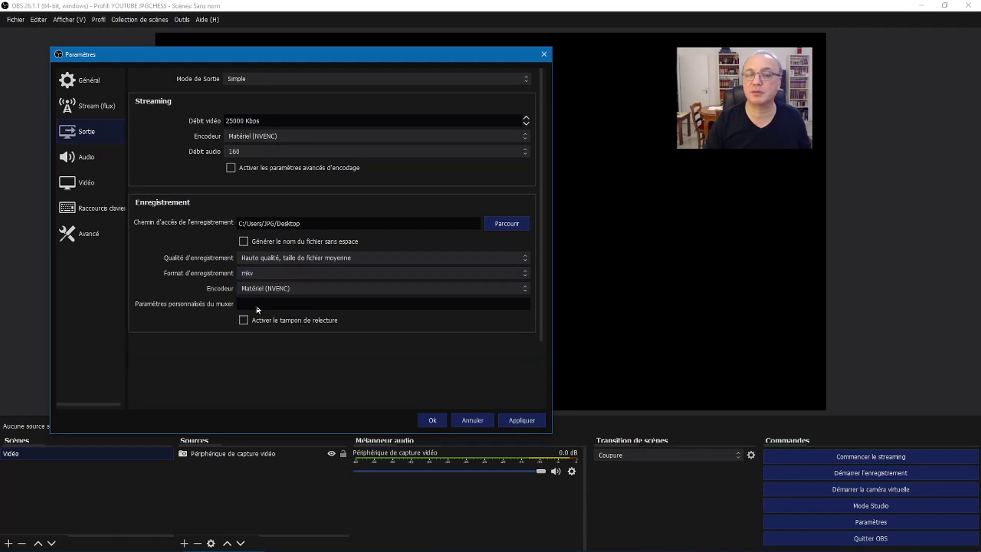
{"action": "left_click", "coordinate": [526, 273]}
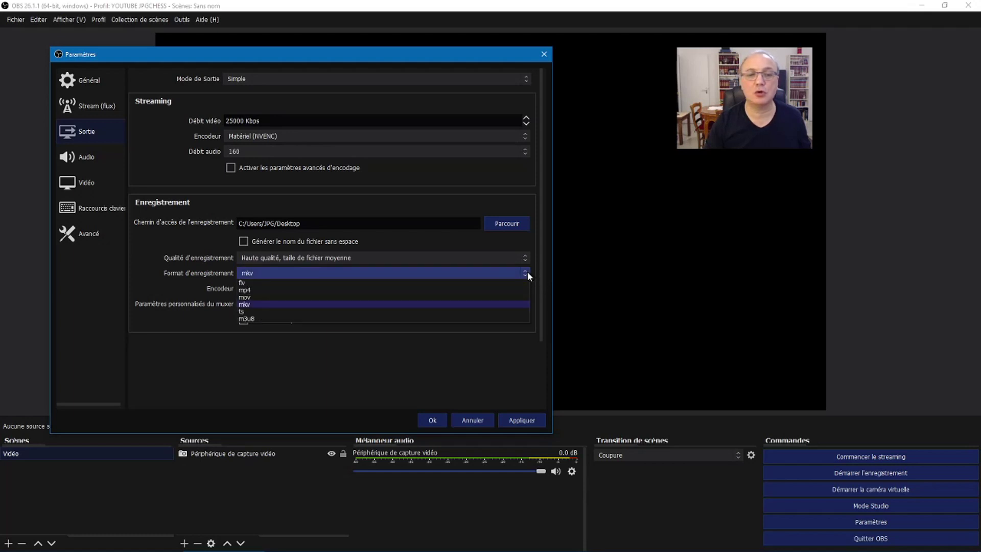
{"action": "left_click", "coordinate": [260, 291]}
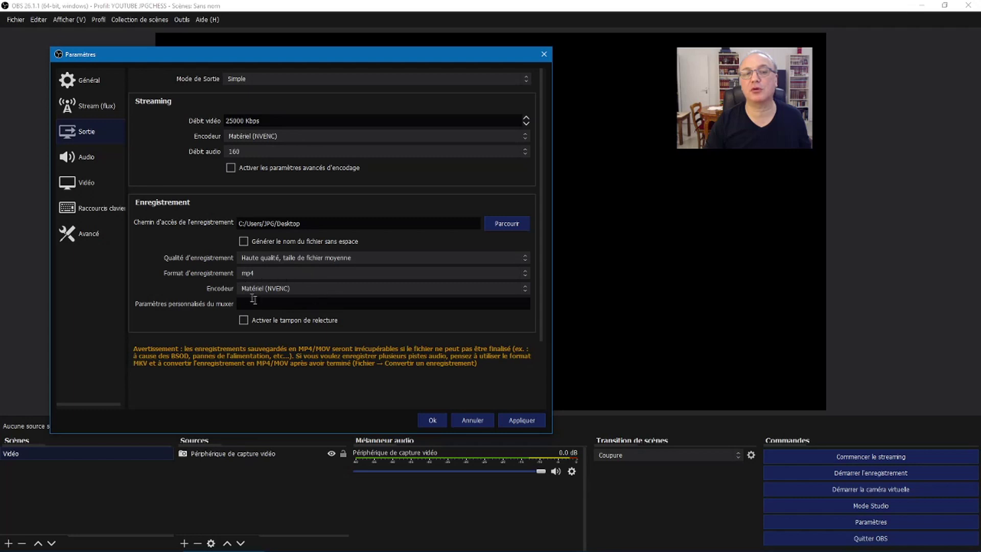
Step: Review the recording encoder choices and the audio, video and keyboard shortcut settings
{"action": "left_click", "coordinate": [524, 290]}
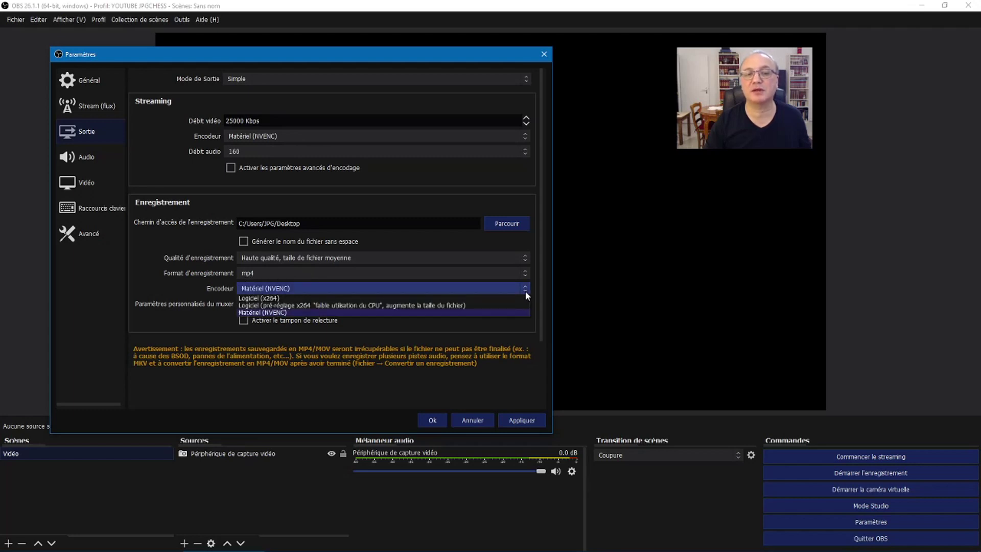
{"action": "left_click", "coordinate": [525, 290]}
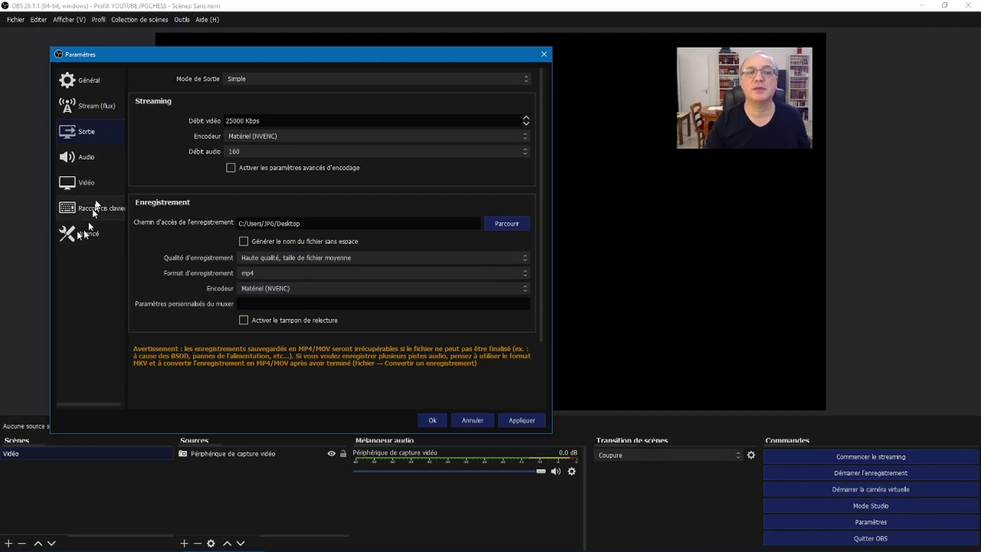
{"action": "left_click", "coordinate": [84, 156]}
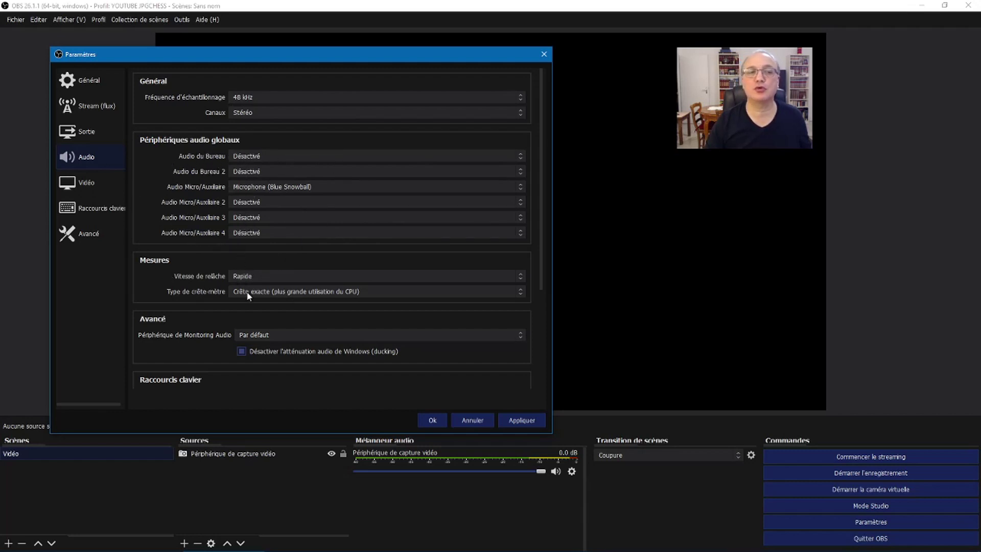
{"action": "left_click", "coordinate": [82, 177]}
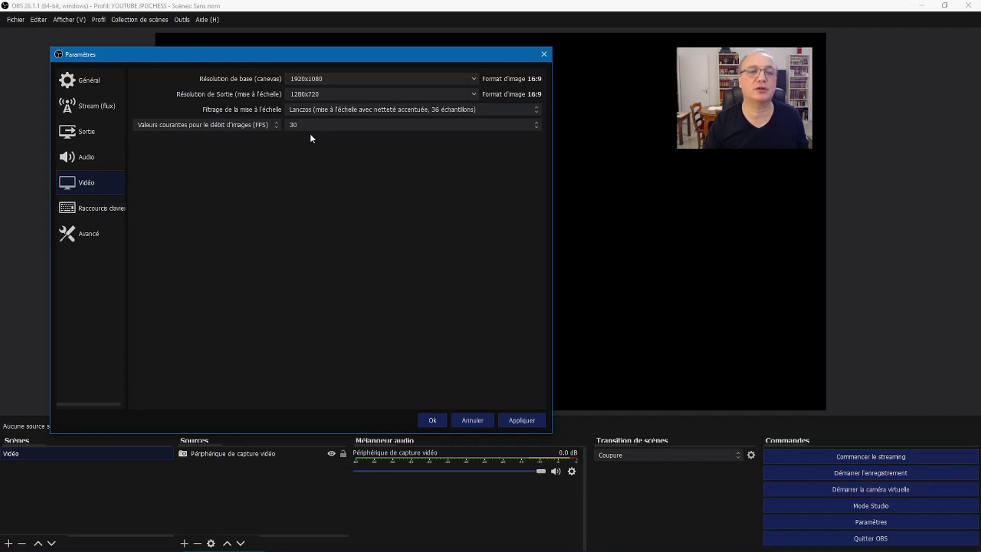
{"action": "left_click", "coordinate": [101, 208]}
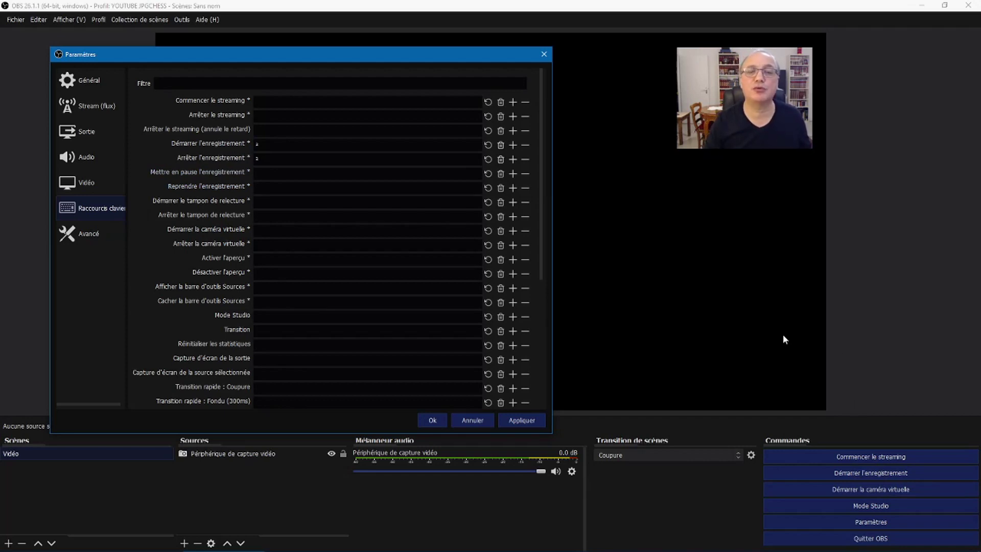
Step: Save the modified settings and close the settings dialog
{"action": "left_click", "coordinate": [543, 55]}
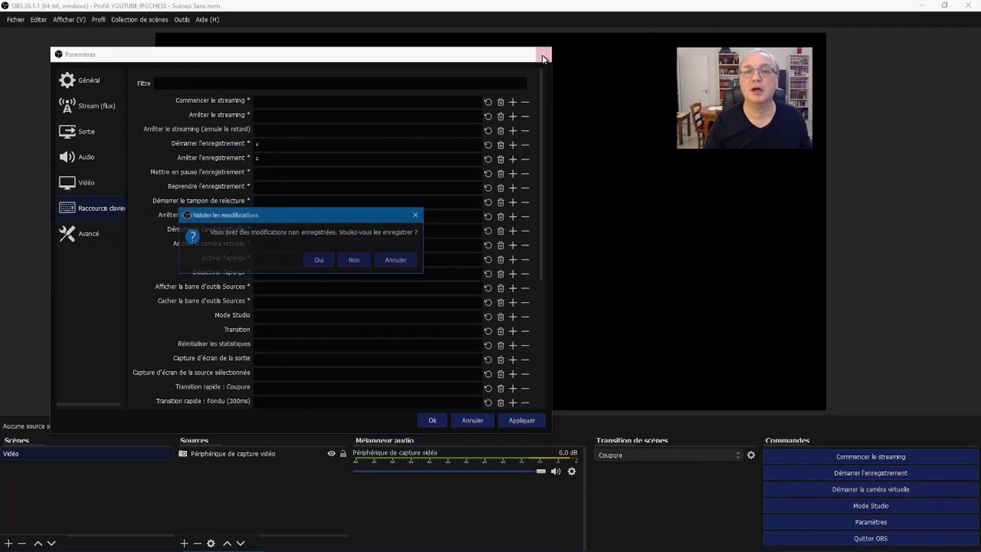
{"action": "left_click", "coordinate": [316, 263]}
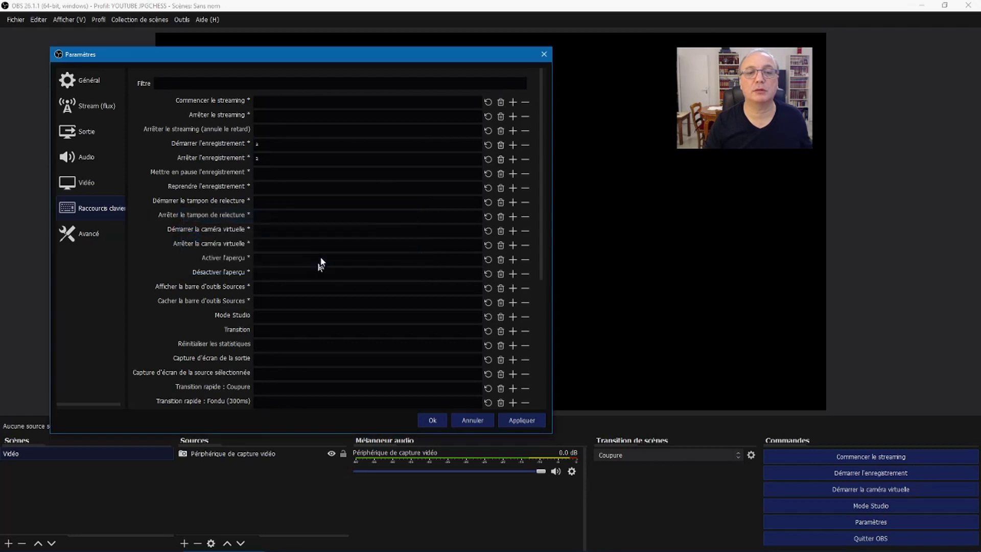
{"action": "left_click", "coordinate": [543, 55]}
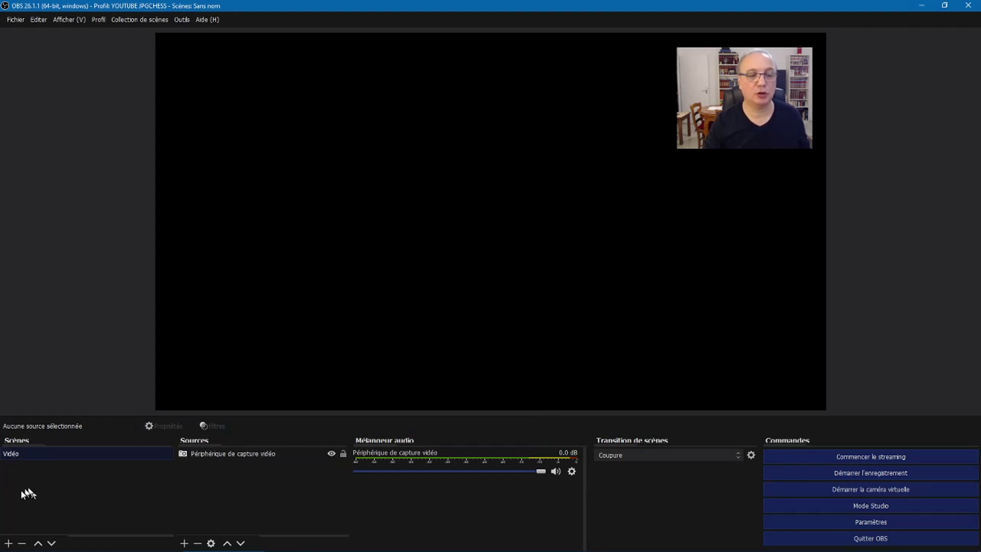
Step: Rename the Vidéo scene as JPG CHESS
{"action": "right_click", "coordinate": [16, 457]}
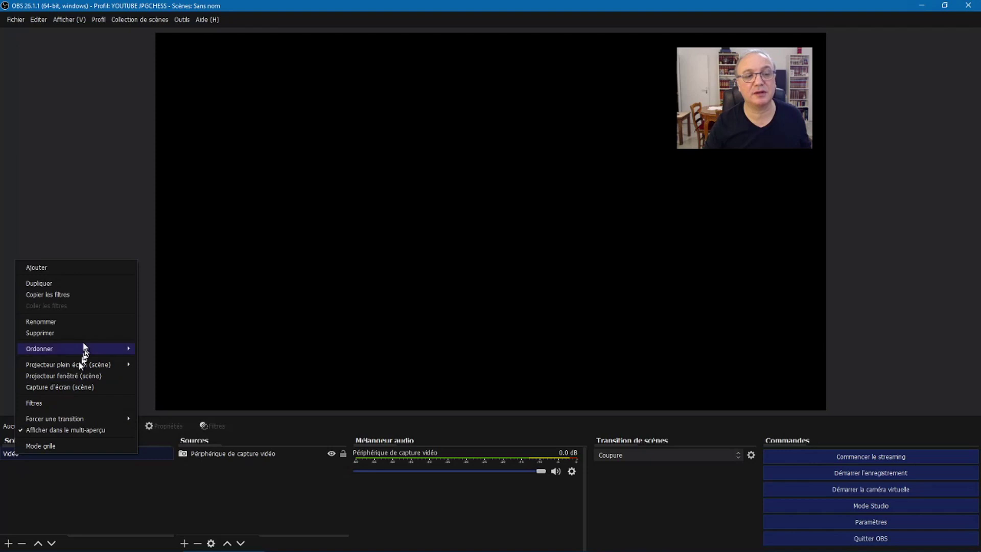
{"action": "left_click", "coordinate": [63, 323]}
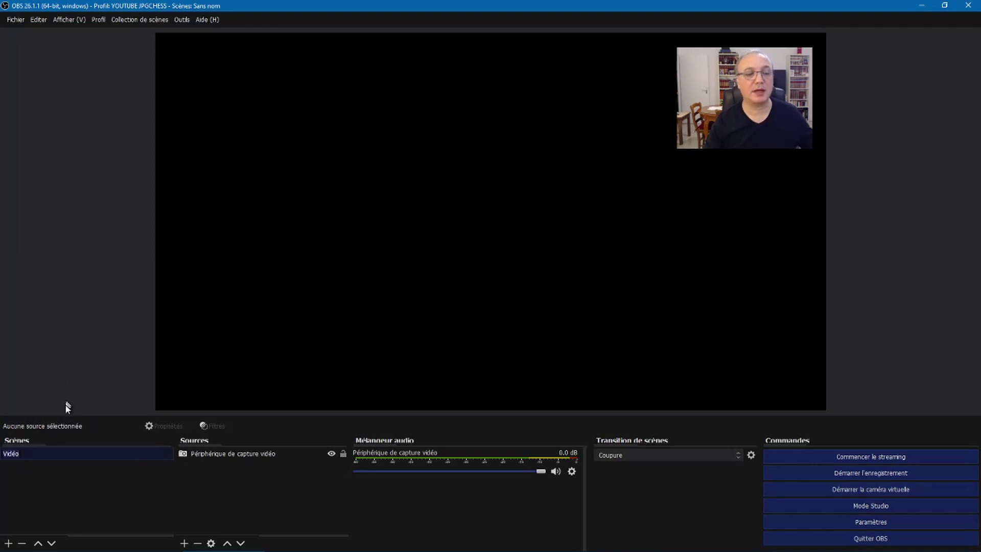
{"action": "type", "text": "JP"}
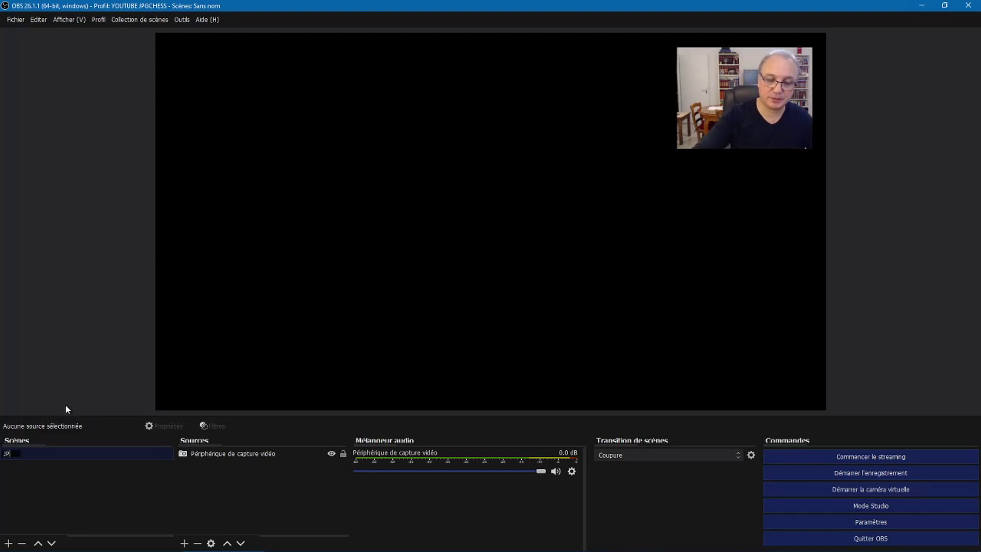
{"action": "type", "text": "G CHESS"}
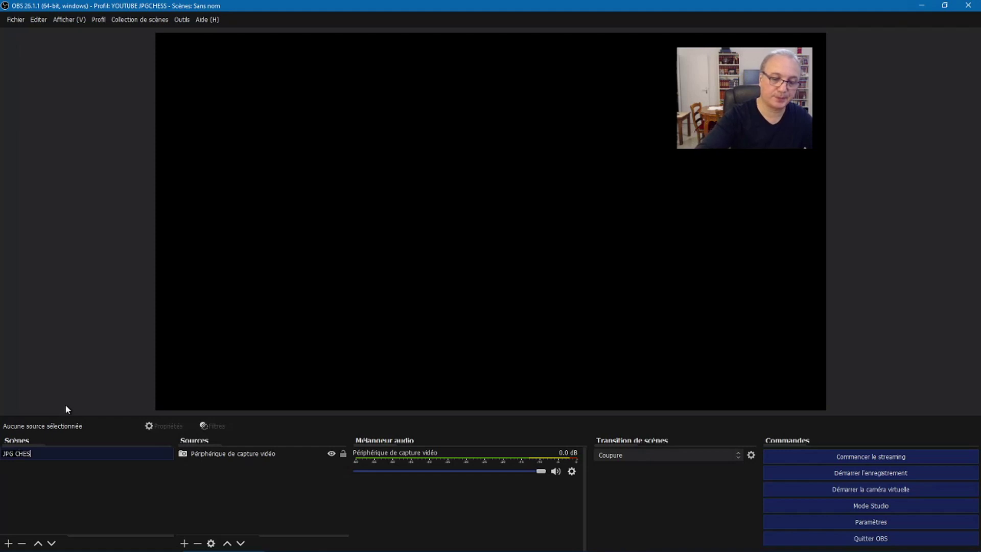
{"action": "key", "text": "Return"}
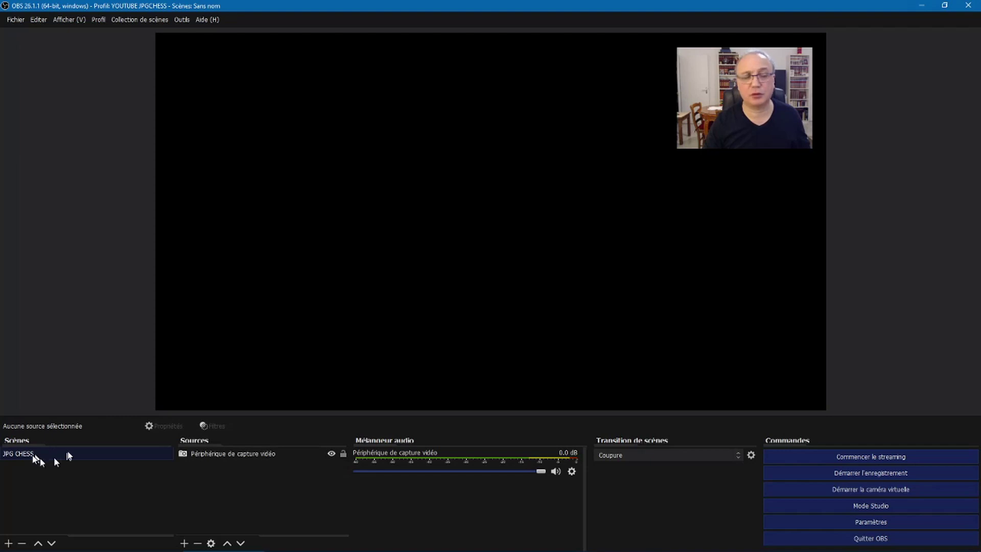
Step: Add a Capture Audio (Entrée) source using the device Microphone (C922 Pro Stream Webcam)
{"action": "left_click", "coordinate": [185, 543]}
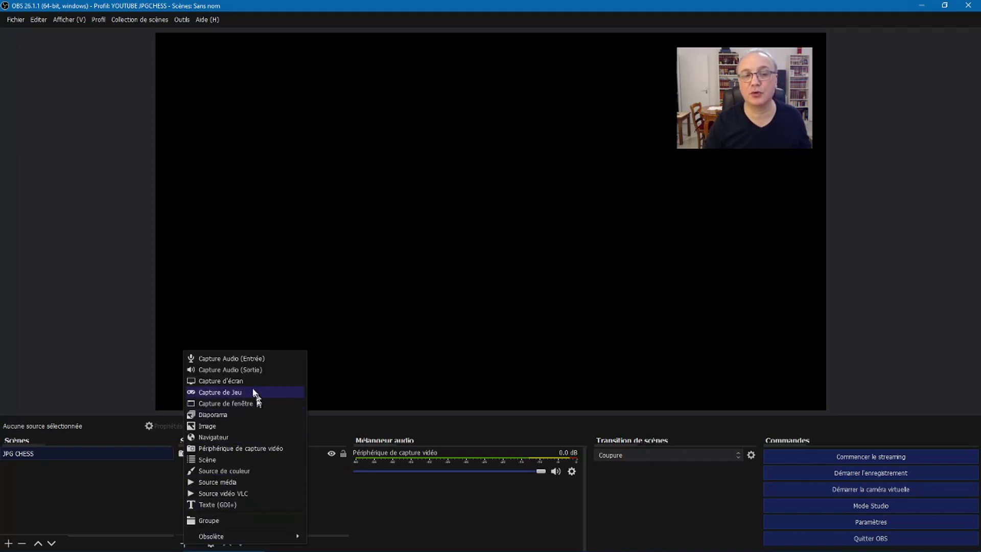
{"action": "left_click", "coordinate": [238, 359]}
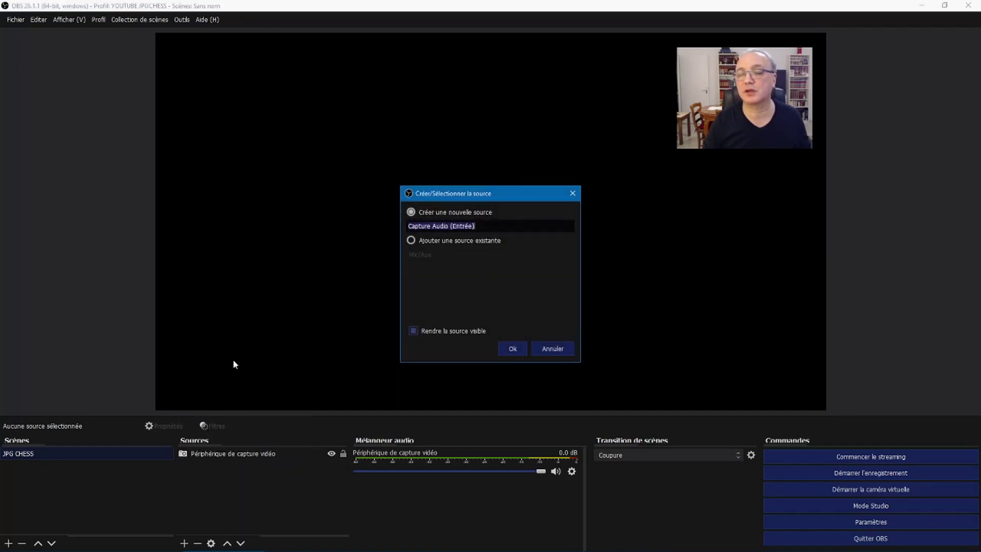
{"action": "left_click", "coordinate": [513, 348]}
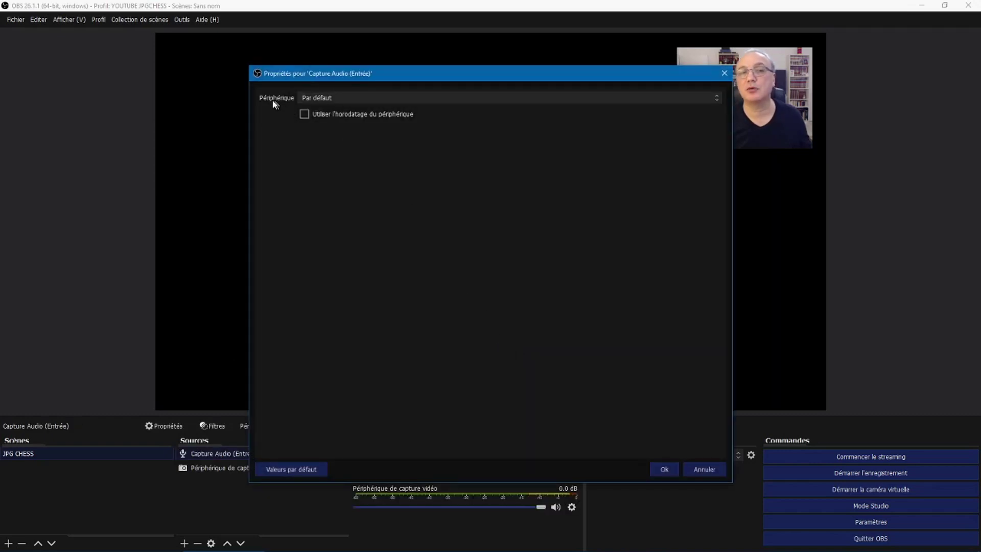
{"action": "left_click", "coordinate": [717, 99]}
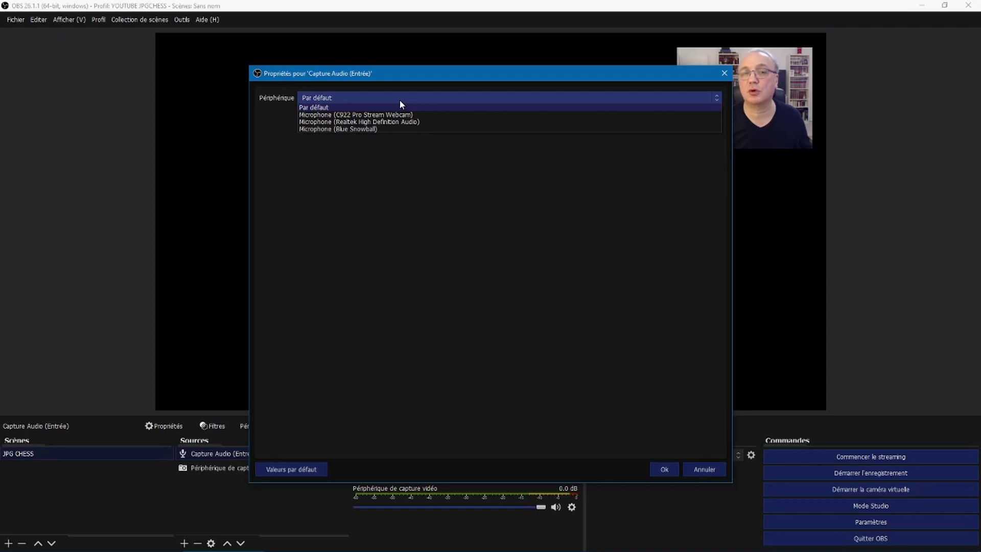
{"action": "left_click", "coordinate": [373, 115]}
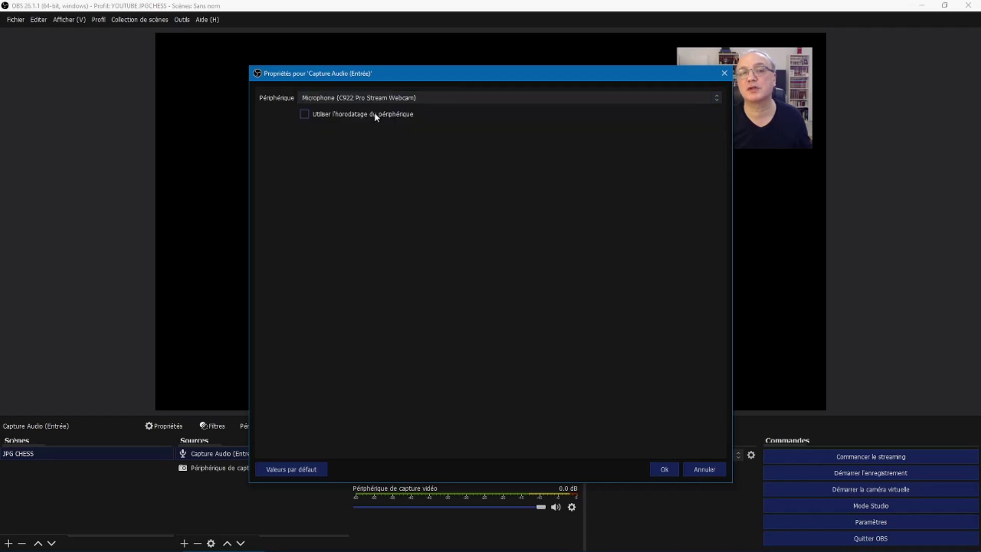
{"action": "left_click", "coordinate": [656, 467]}
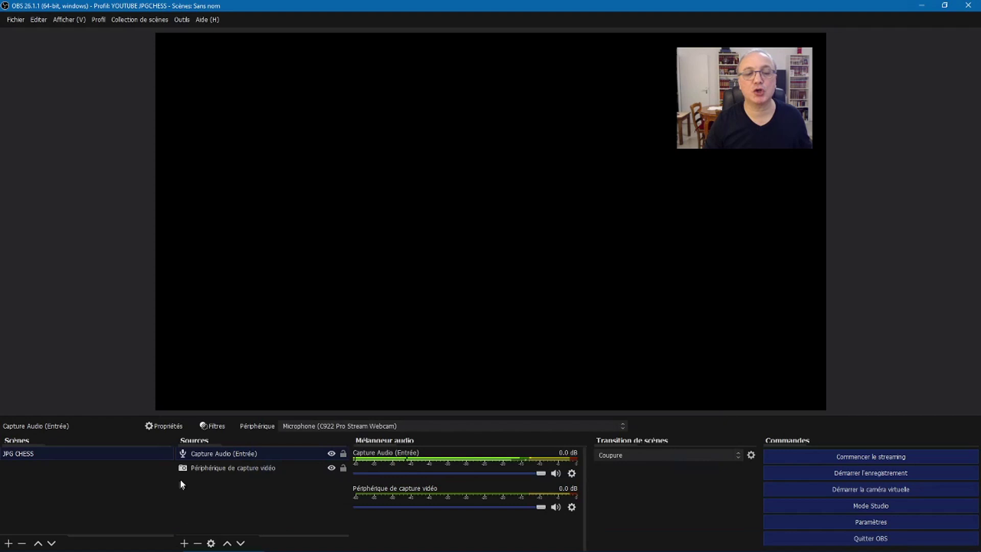
Step: Add a Capture Audio (Sortie) source with the device kept at Par défaut
{"action": "left_click", "coordinate": [184, 543]}
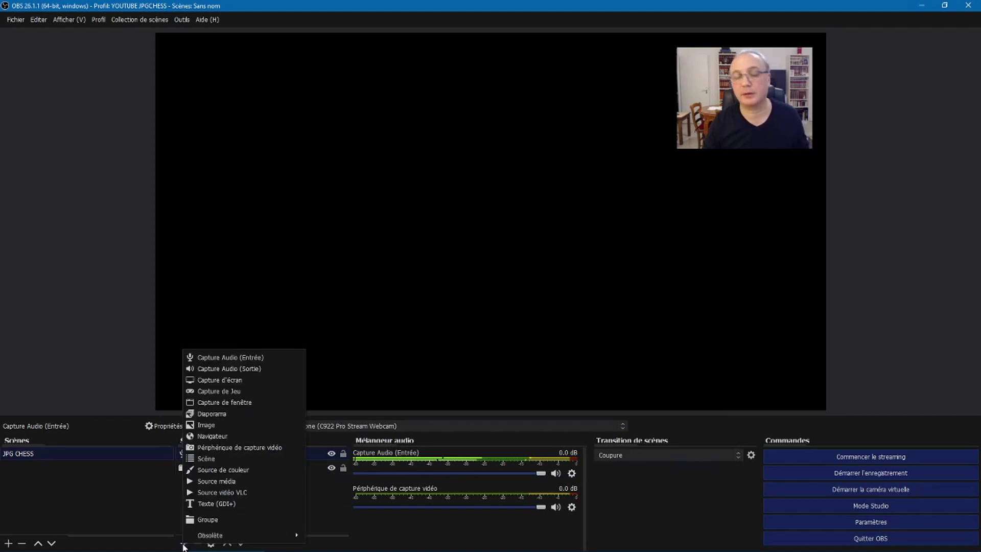
{"action": "left_click", "coordinate": [226, 368]}
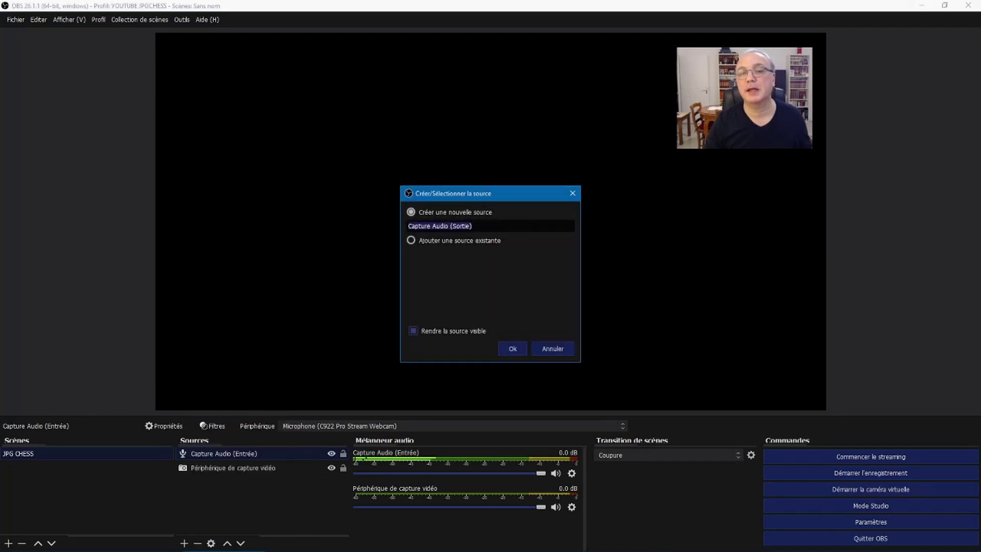
{"action": "left_click", "coordinate": [519, 348]}
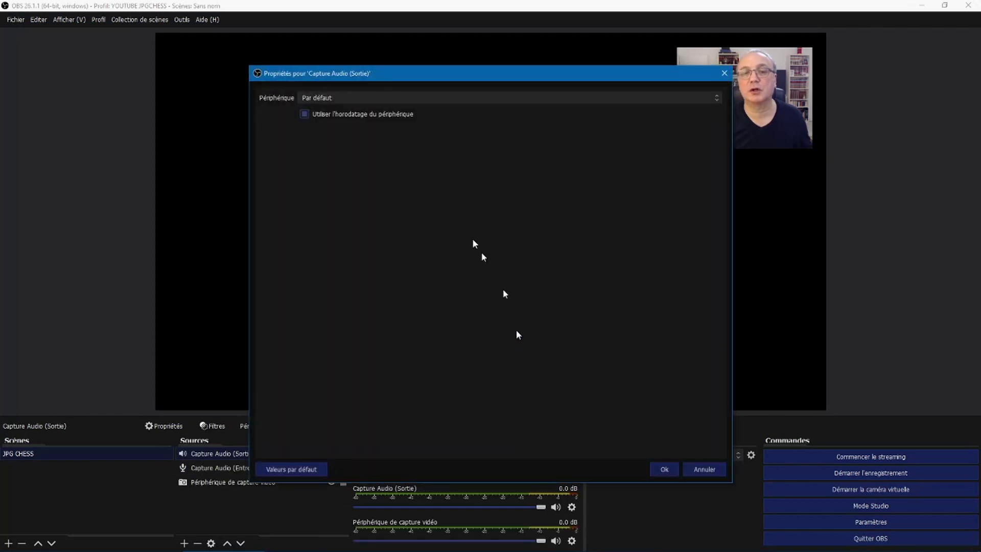
{"action": "left_click", "coordinate": [664, 469]}
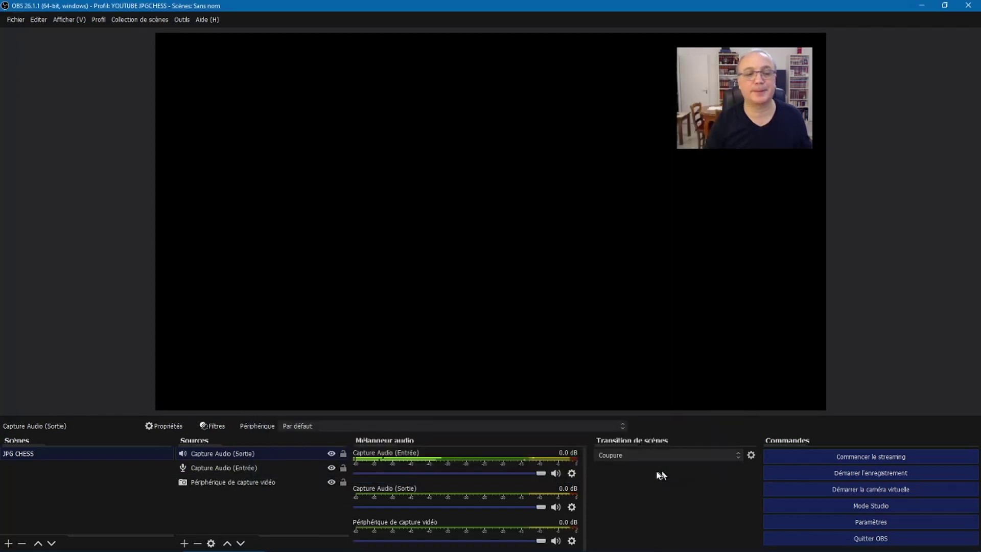
Step: Add a Capture d'écran source for Écran 1 with cursor capture, and hide it in the scene
{"action": "left_click", "coordinate": [184, 543]}
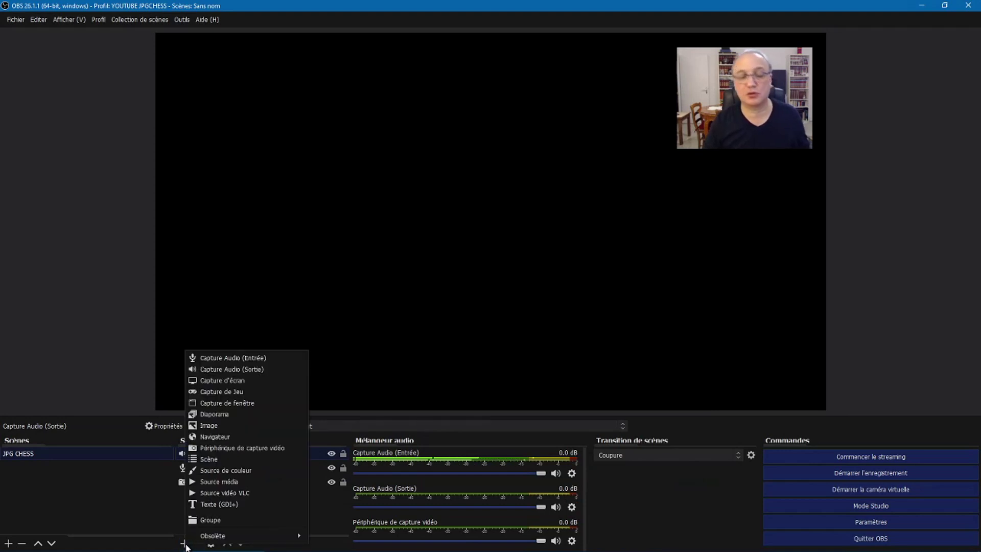
{"action": "left_click", "coordinate": [240, 381]}
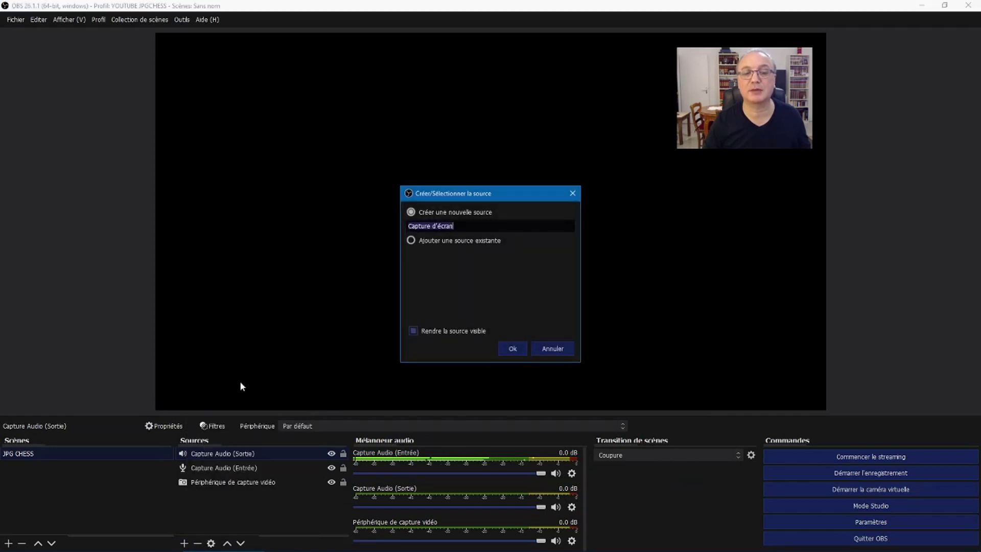
{"action": "left_click", "coordinate": [516, 348]}
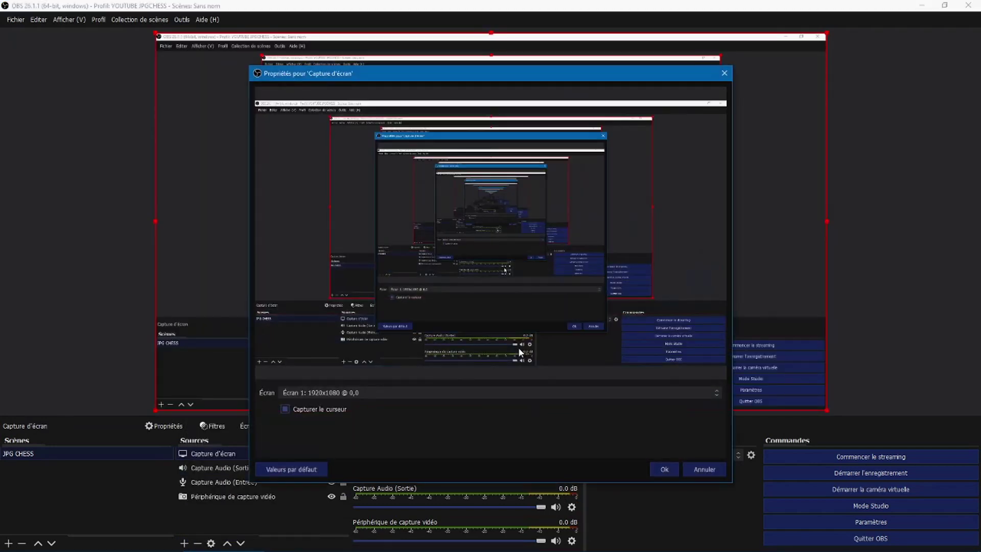
{"action": "left_click", "coordinate": [664, 468]}
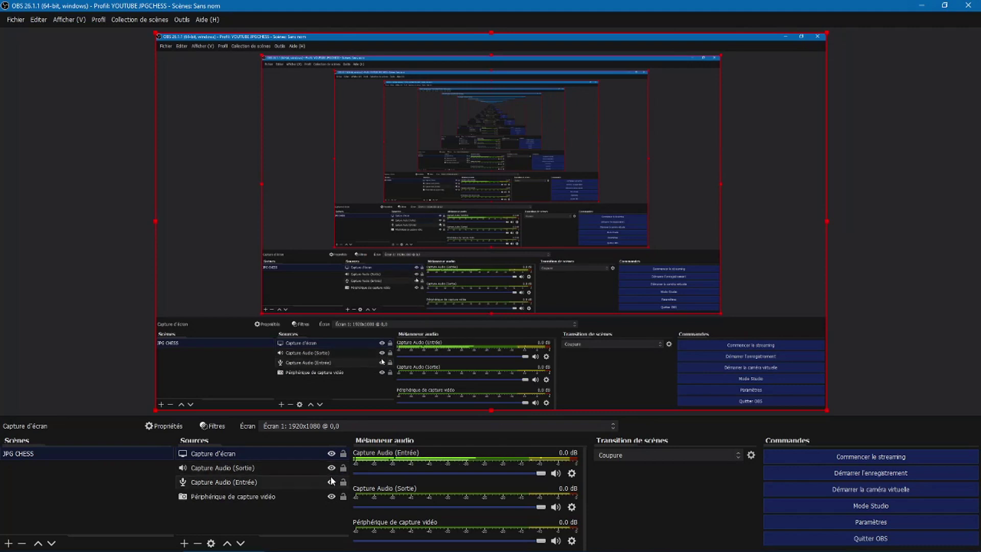
{"action": "left_click", "coordinate": [331, 453]}
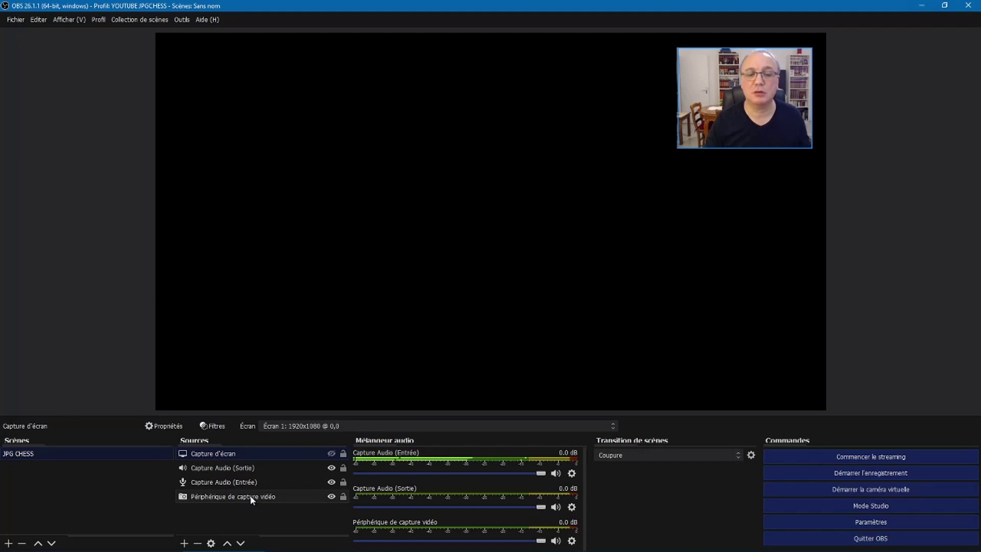
Step: Add a Capture de fenêtre source for the OBS window with the Automatique capture method and cursor capture
{"action": "left_click", "coordinate": [184, 544]}
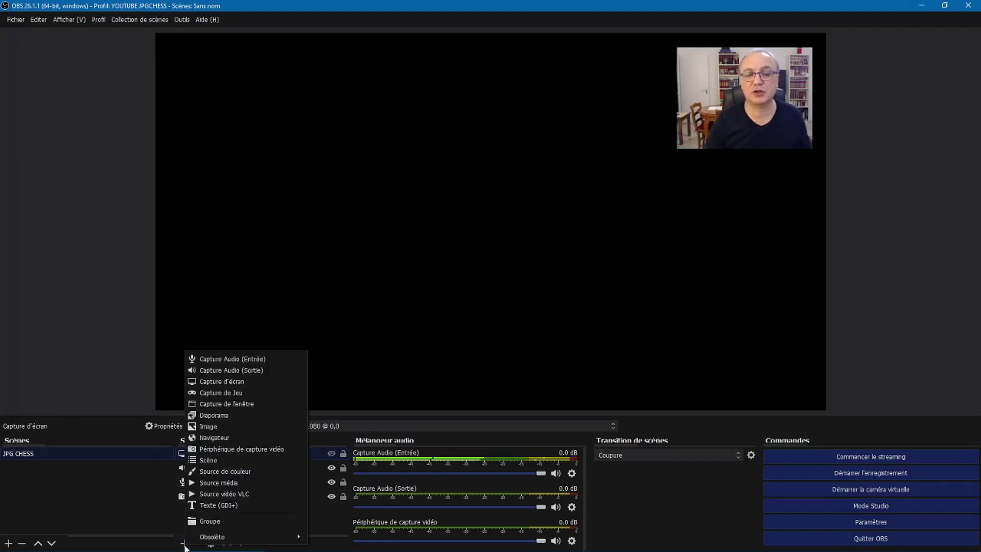
{"action": "left_click", "coordinate": [216, 405]}
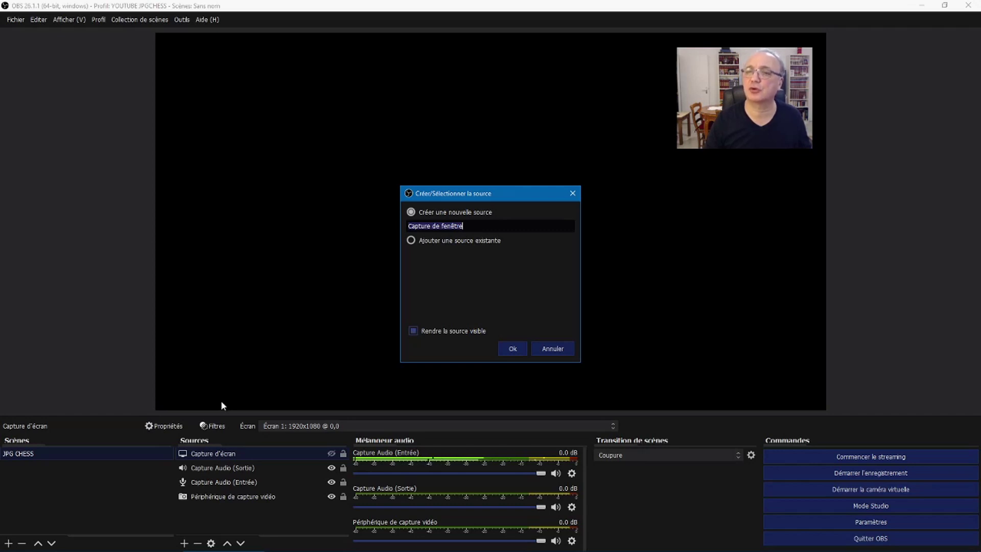
{"action": "left_click", "coordinate": [510, 350]}
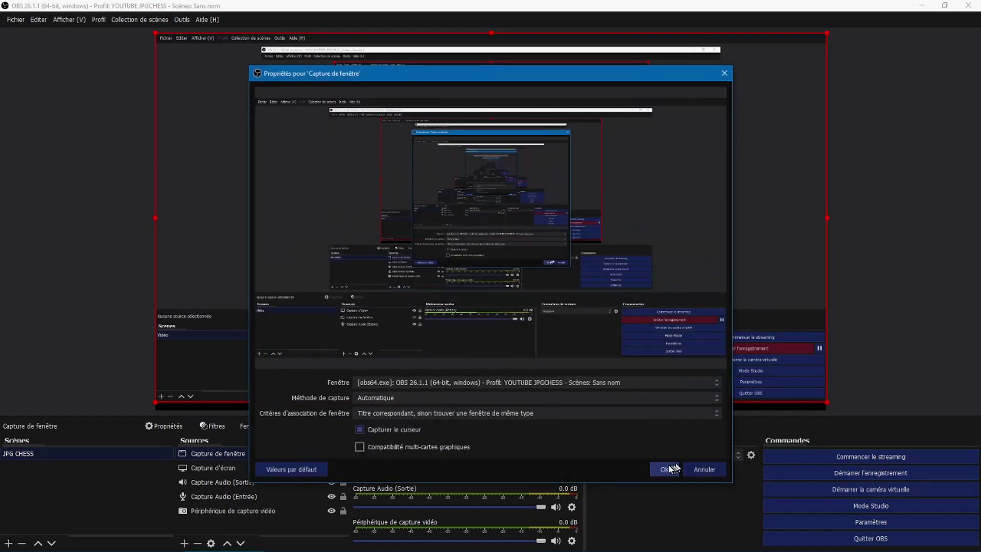
{"action": "left_click", "coordinate": [662, 469]}
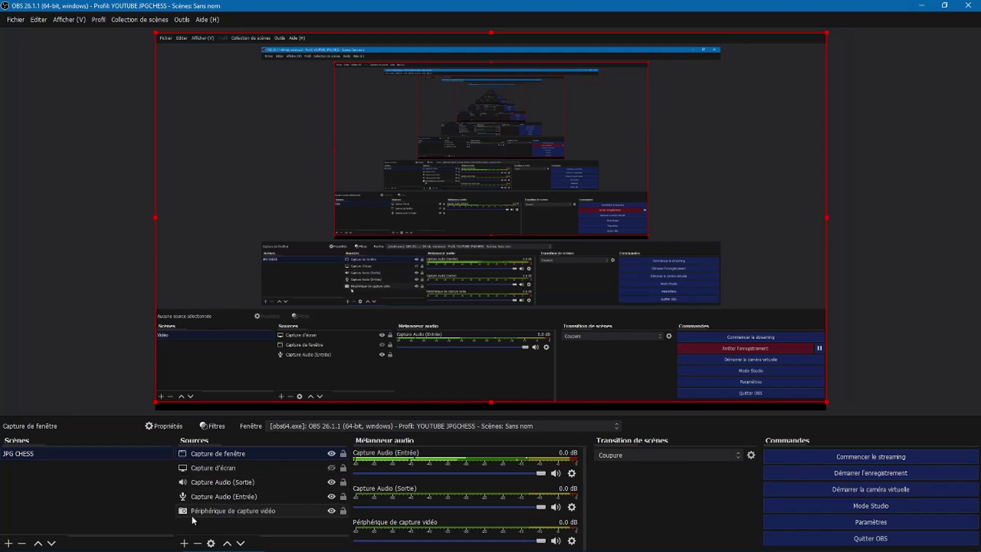
Step: Hide the window capture source and show the screen capture source, trying out the visibility and lock toggles
{"action": "left_click", "coordinate": [331, 467]}
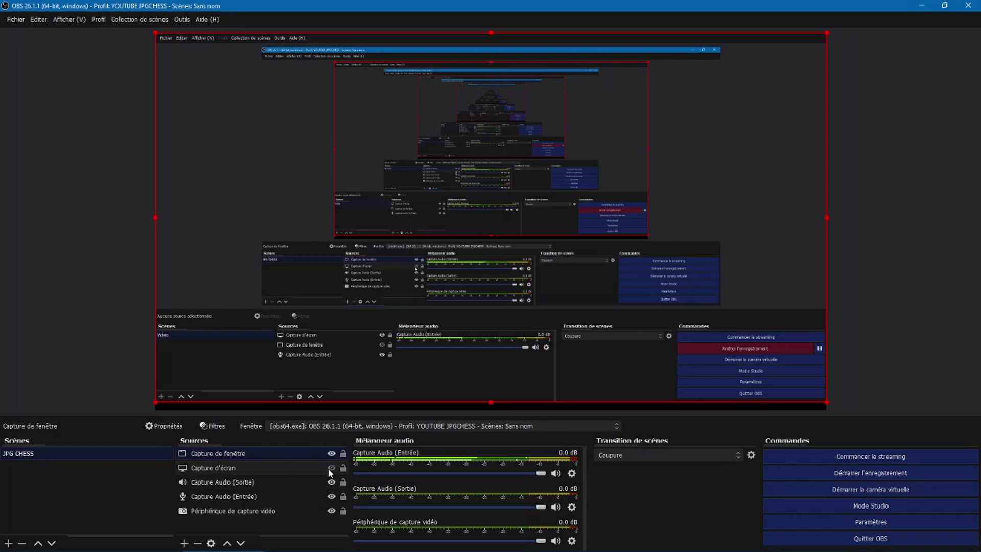
{"action": "left_click", "coordinate": [331, 453]}
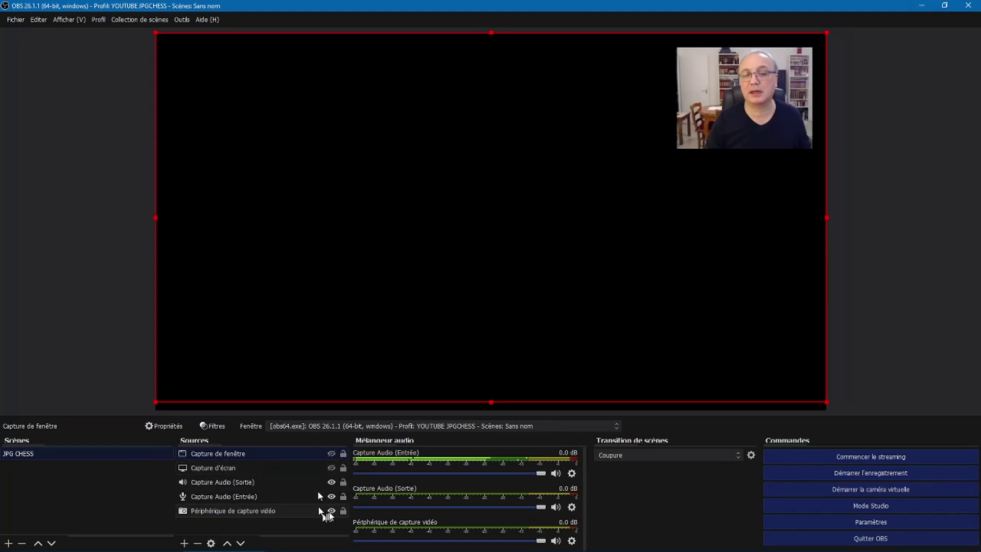
{"action": "left_click", "coordinate": [331, 468]}
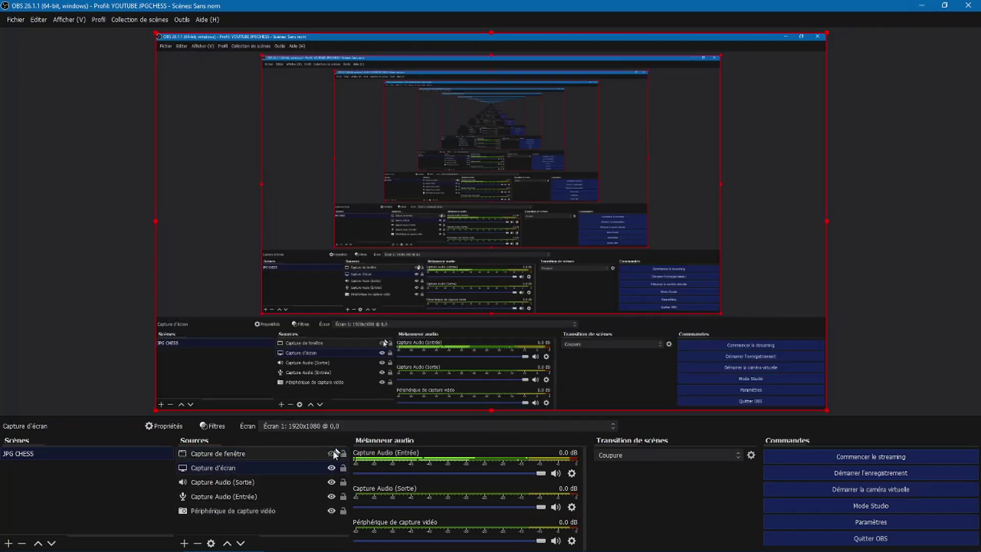
{"action": "left_click", "coordinate": [332, 452]}
{"action": "left_click", "coordinate": [344, 453]}
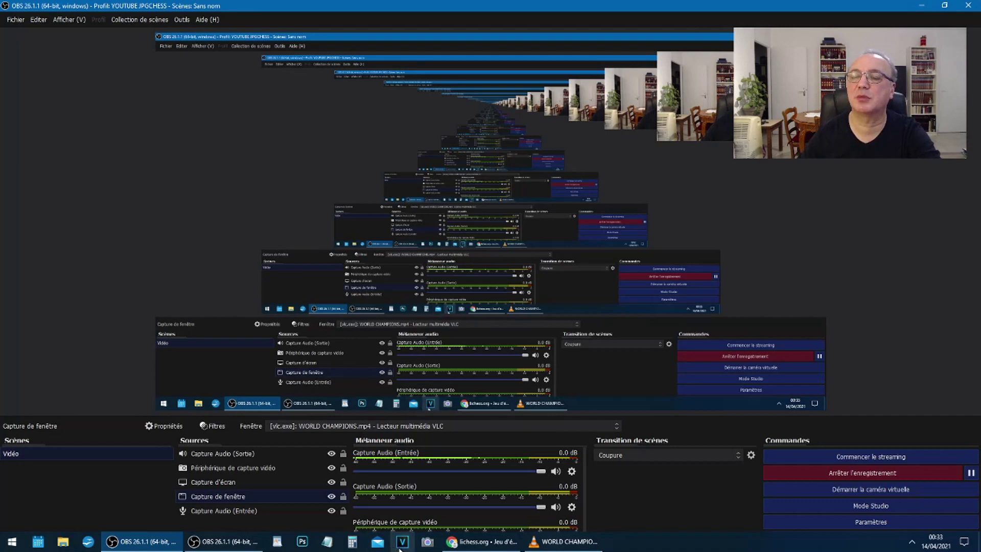
Step: Minimize OBS, switch to lichess.org in Chrome and start a 1+0 Bullet game
{"action": "left_click", "coordinate": [923, 6]}
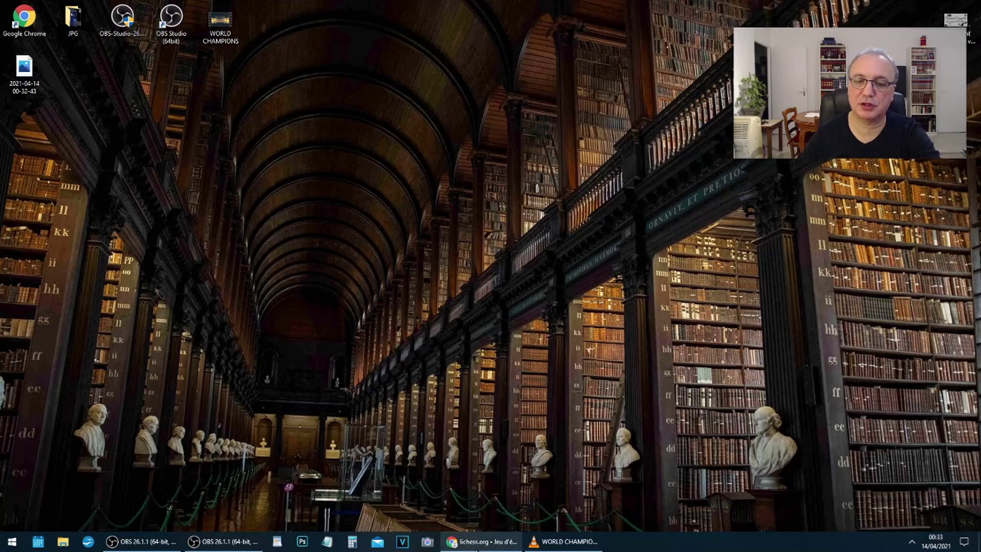
{"action": "left_click", "coordinate": [502, 543]}
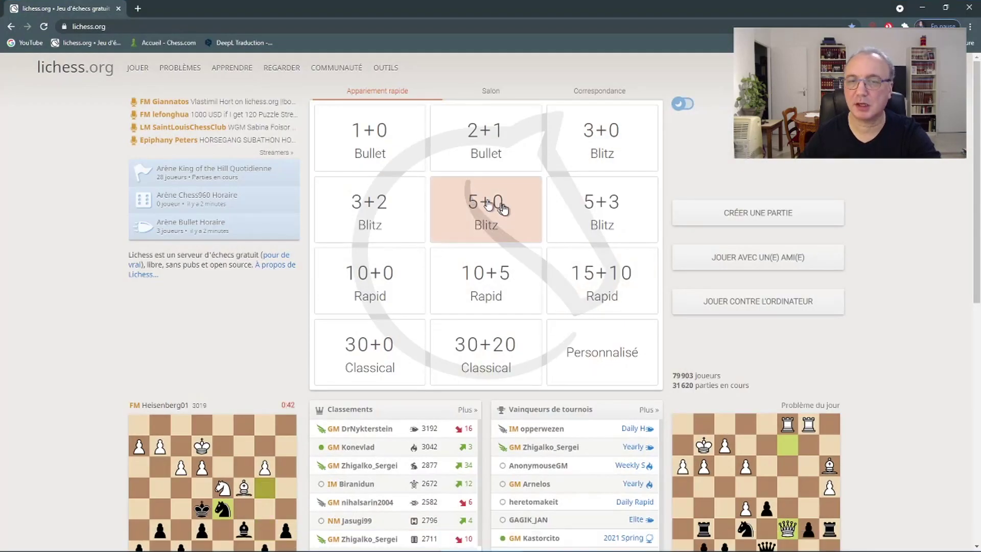
{"action": "left_click", "coordinate": [393, 154]}
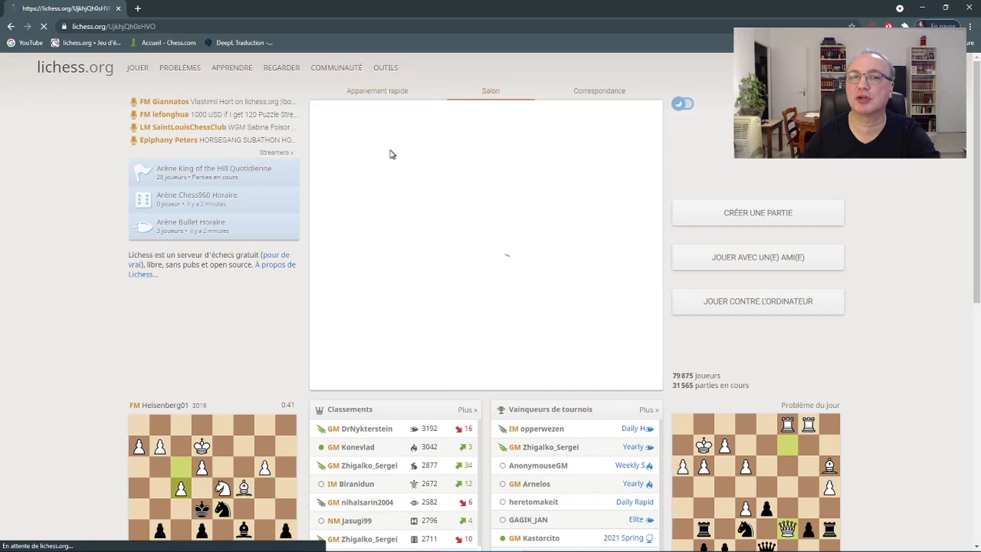
Step: Play White's opening moves e4, Nf3, d4, Nxd4 and c4 in the lichess Bullet game
{"action": "left_click_drag", "start_coordinate": [498, 403], "coordinate": [505, 317]}
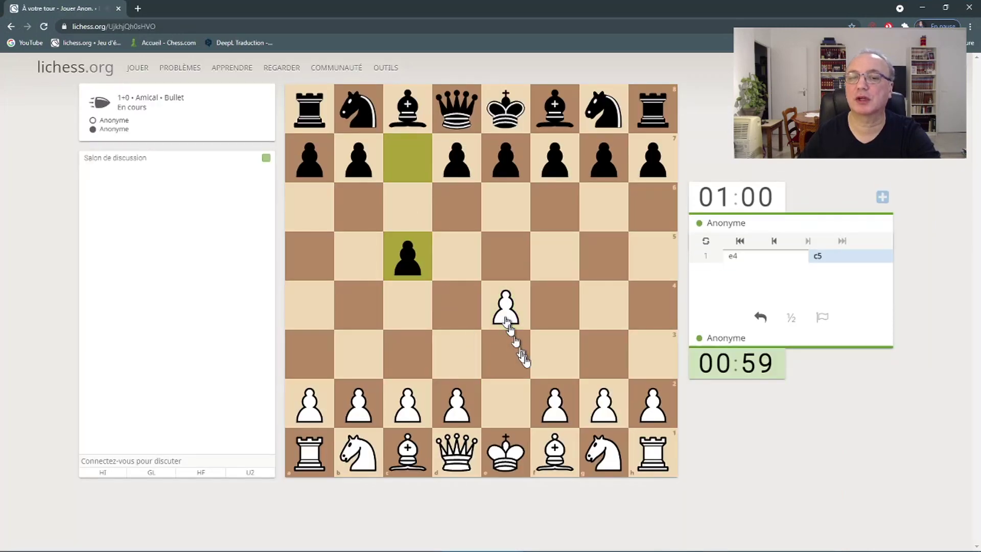
{"action": "left_click_drag", "start_coordinate": [602, 449], "coordinate": [551, 355]}
{"action": "left_click_drag", "start_coordinate": [456, 404], "coordinate": [457, 306]}
{"action": "left_click_drag", "start_coordinate": [549, 355], "coordinate": [456, 307]}
{"action": "left_click_drag", "start_coordinate": [411, 409], "coordinate": [406, 306]}
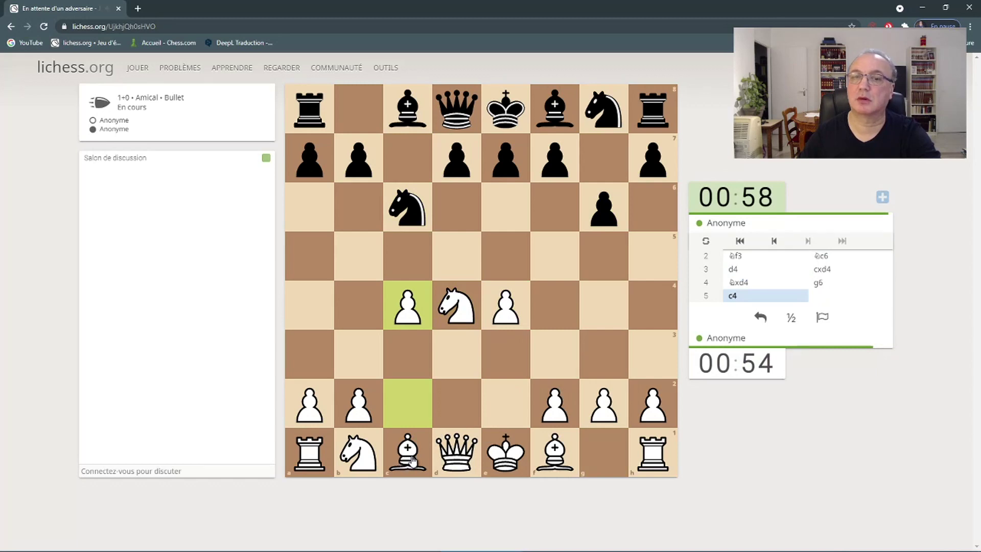
Step: Develop White's pieces with Be3, Nc3, f3 and Qd2, and castle queenside
{"action": "left_click_drag", "start_coordinate": [411, 460], "coordinate": [503, 354]}
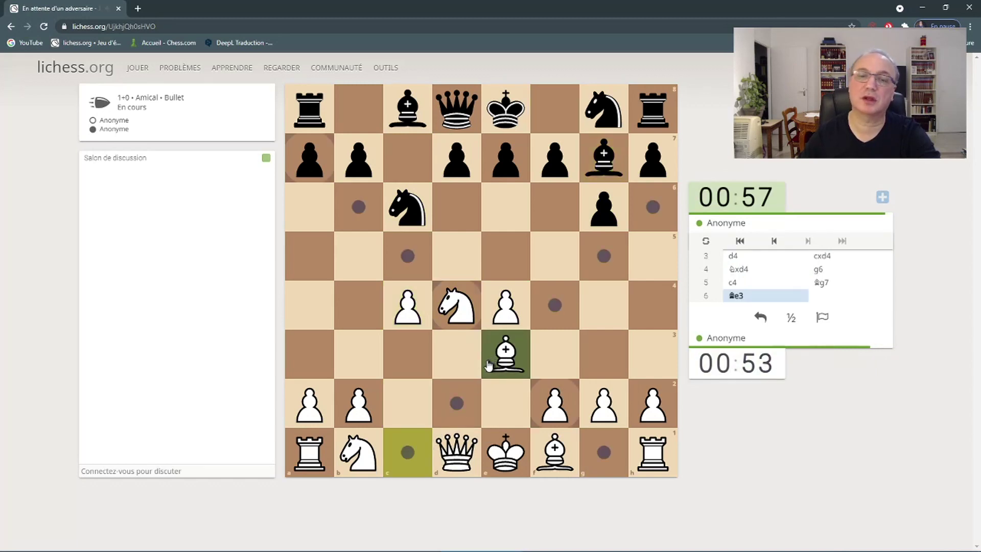
{"action": "left_click_drag", "start_coordinate": [358, 451], "coordinate": [413, 380]}
{"action": "left_click_drag", "start_coordinate": [554, 409], "coordinate": [557, 358]}
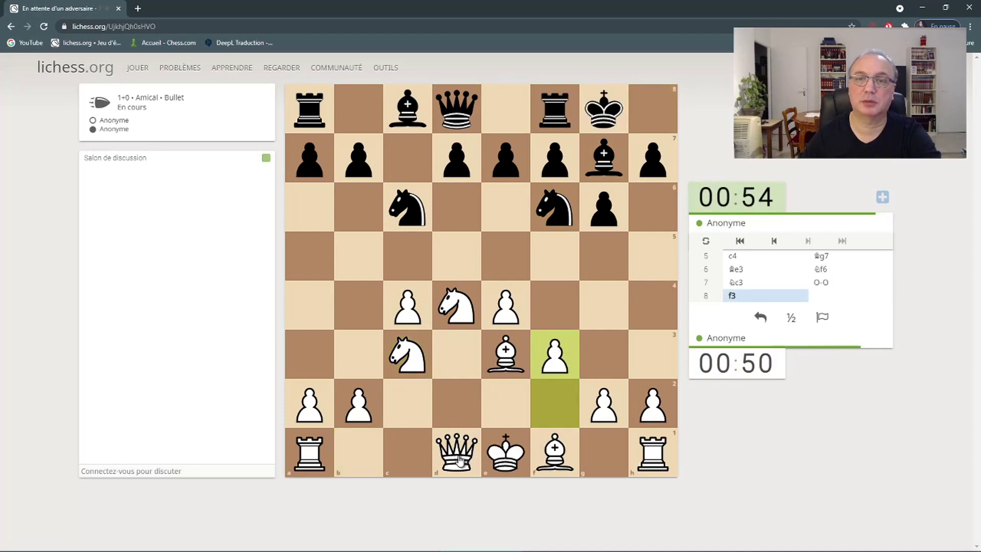
{"action": "left_click_drag", "start_coordinate": [460, 460], "coordinate": [469, 415]}
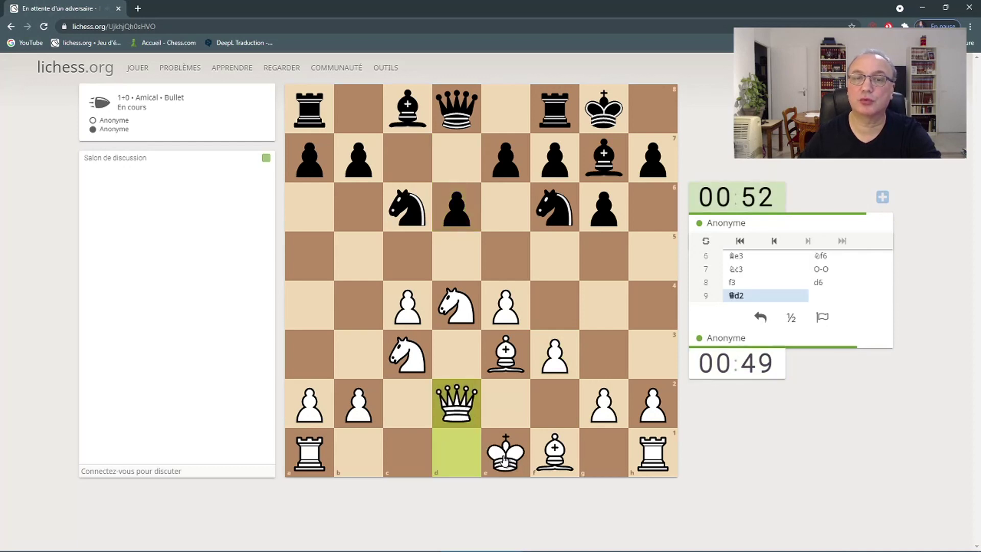
{"action": "left_click_drag", "start_coordinate": [505, 460], "coordinate": [416, 452]}
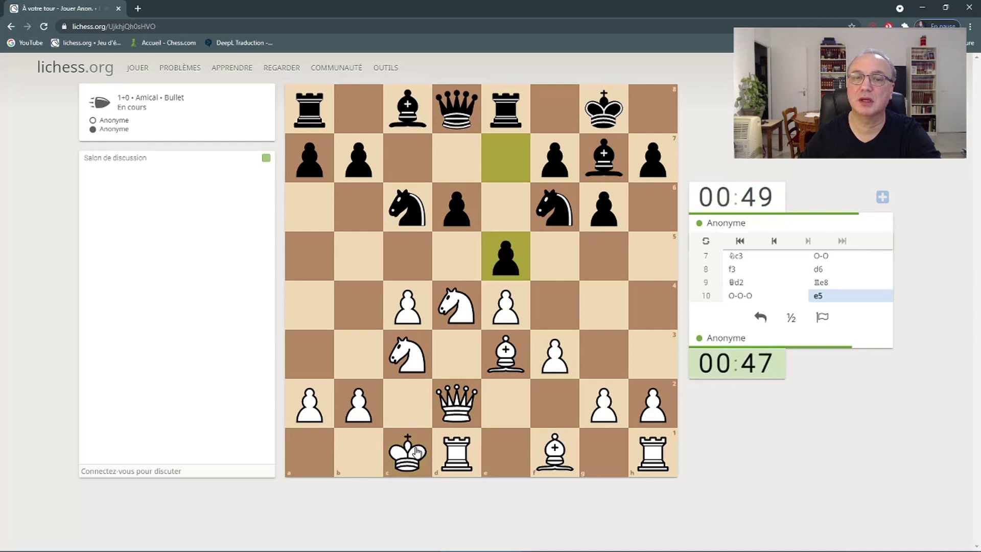
Step: Continue White's game with Nc2, Nb5, b3, exd5 and Bd3
{"action": "left_click_drag", "start_coordinate": [452, 312], "coordinate": [416, 409]}
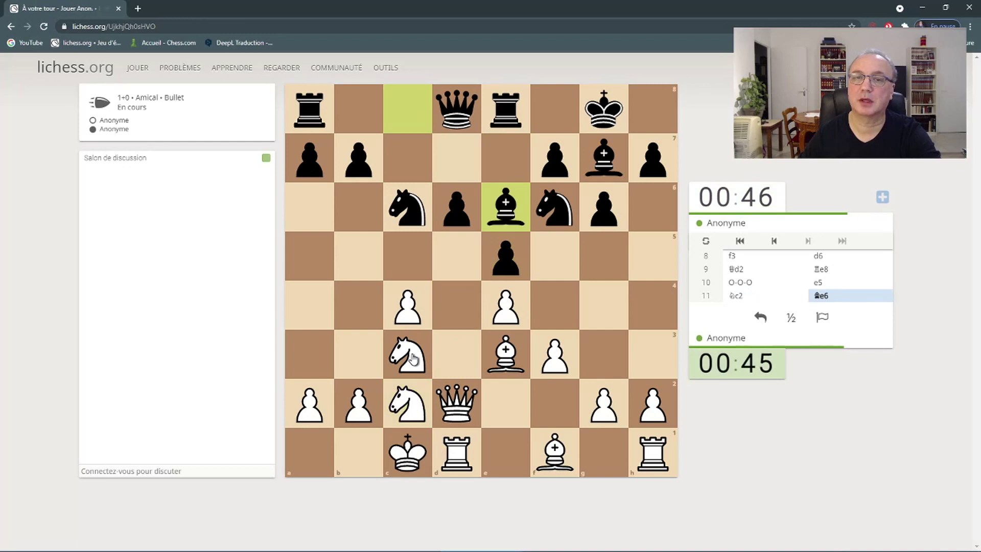
{"action": "left_click_drag", "start_coordinate": [413, 359], "coordinate": [360, 263]}
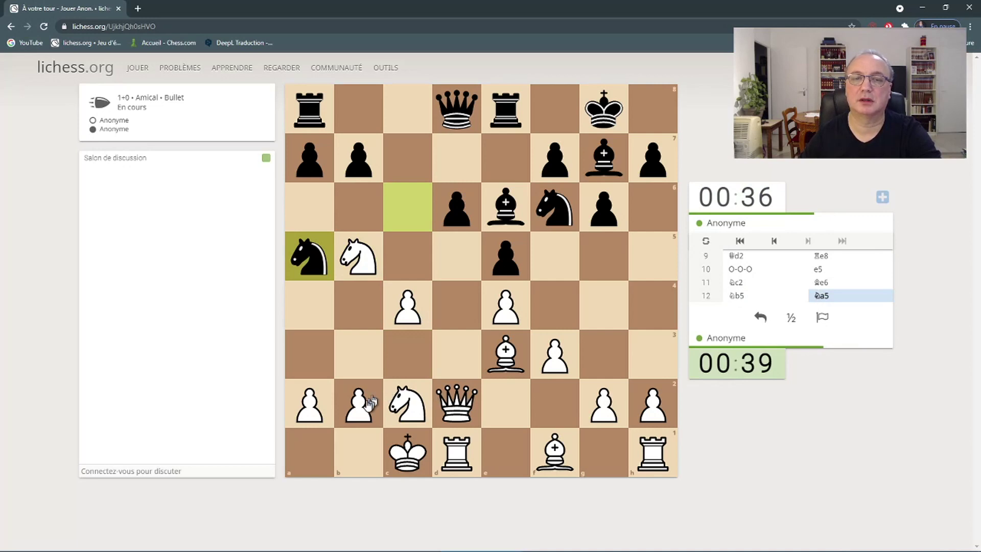
{"action": "left_click_drag", "start_coordinate": [358, 403], "coordinate": [359, 355]}
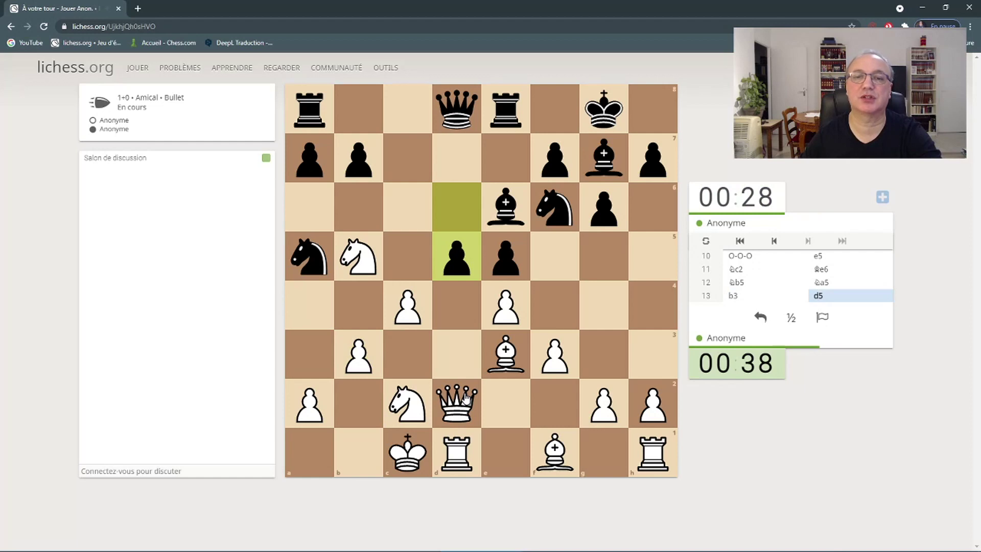
{"action": "left_click_drag", "start_coordinate": [512, 315], "coordinate": [457, 257]}
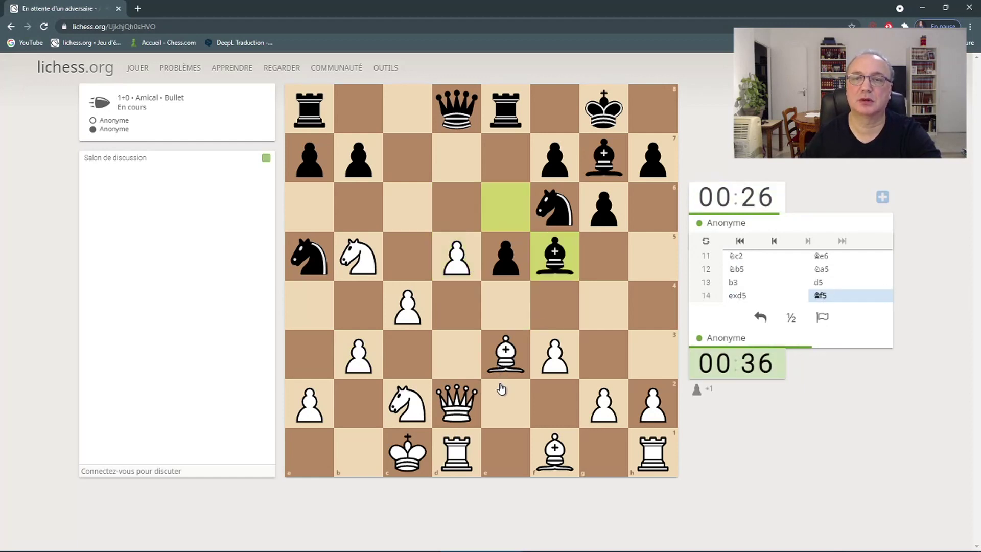
{"action": "left_click_drag", "start_coordinate": [554, 451], "coordinate": [457, 354]}
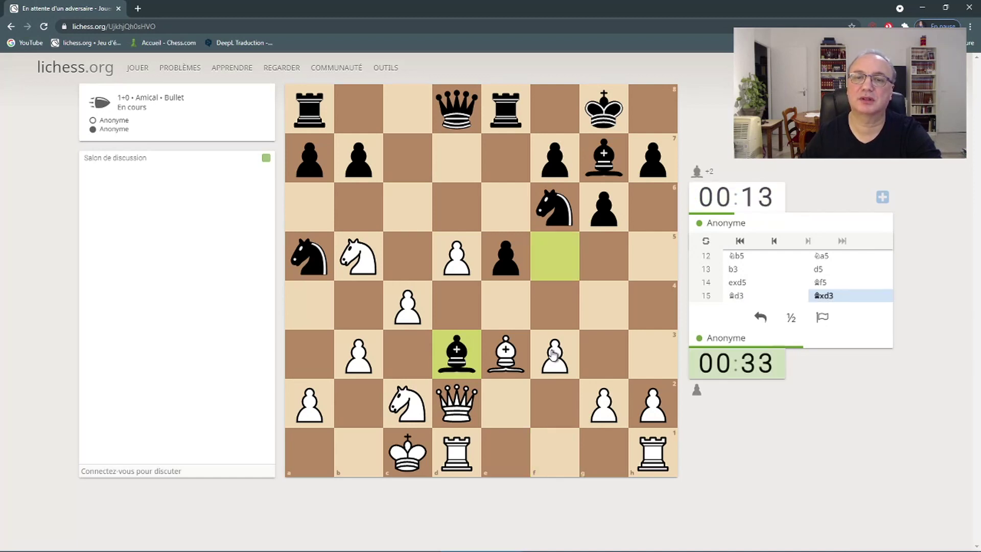
Step: Recapture on d3 with the queen, and play fxe4, Bd4 and Kb2 for White
{"action": "left_click", "coordinate": [463, 383]}
{"action": "left_click", "coordinate": [462, 372]}
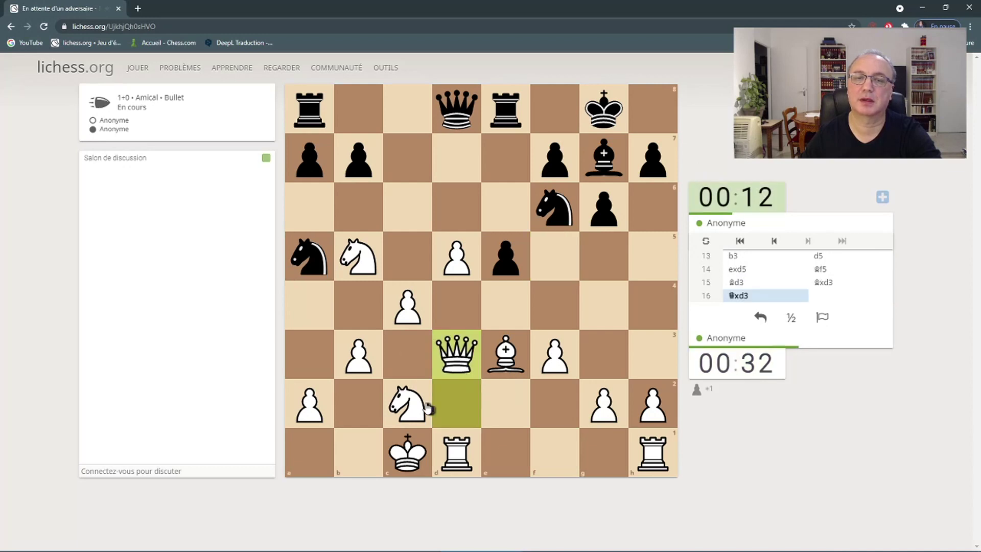
{"action": "left_click", "coordinate": [533, 377]}
{"action": "left_click", "coordinate": [506, 305]}
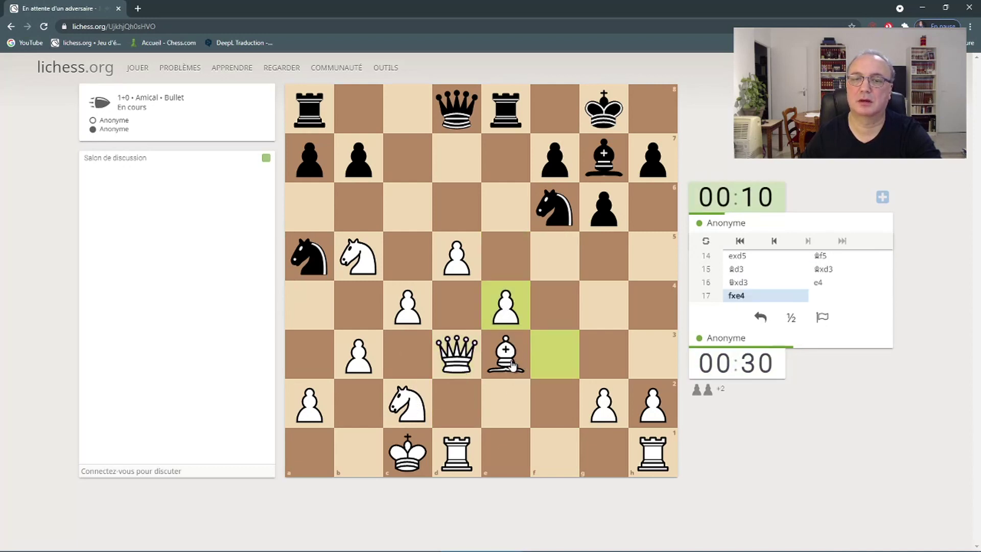
{"action": "left_click_drag", "start_coordinate": [513, 364], "coordinate": [456, 305]}
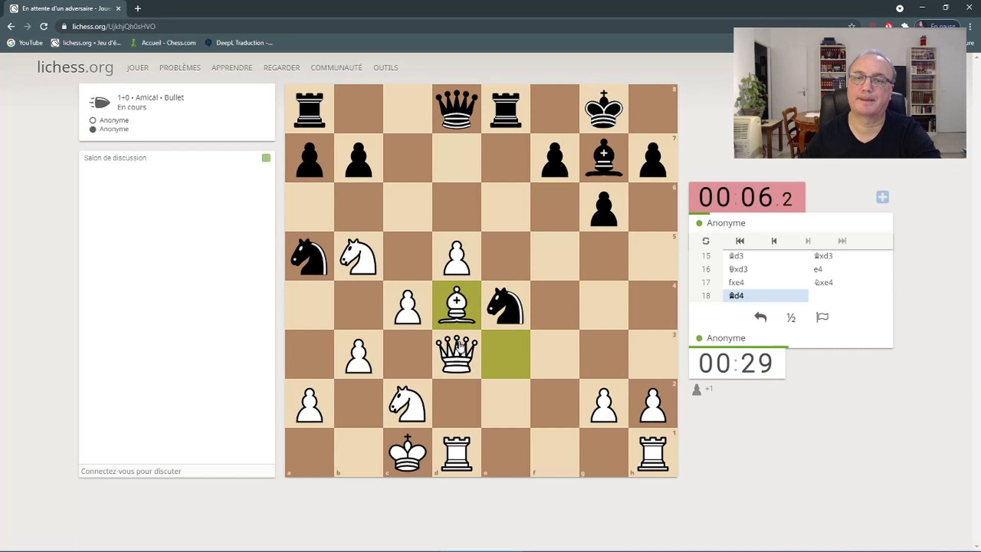
{"action": "left_click_drag", "start_coordinate": [407, 450], "coordinate": [358, 404]}
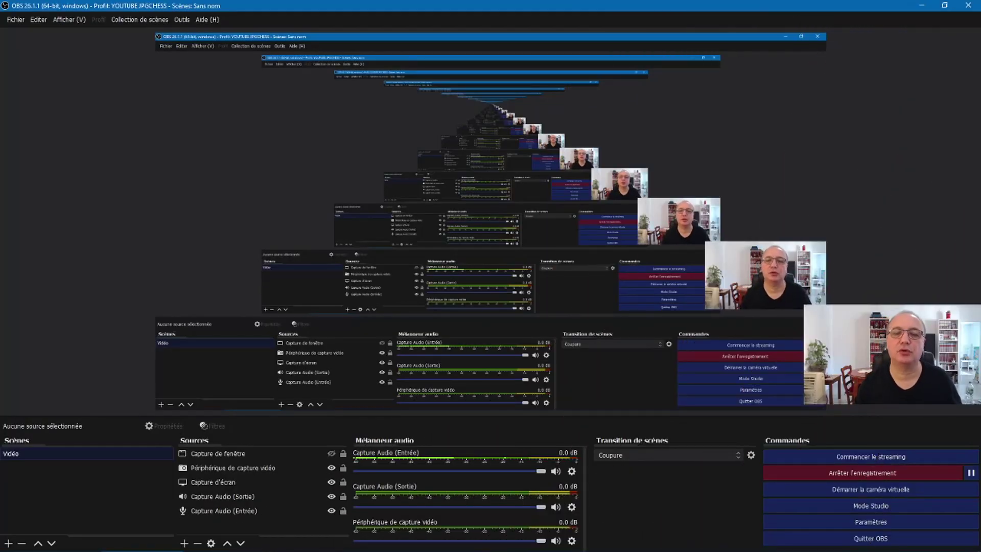
Step: Review the windows offered in the Capture de fenêtre source properties, close the dialog and deselect the source
{"action": "double_click", "coordinate": [221, 454]}
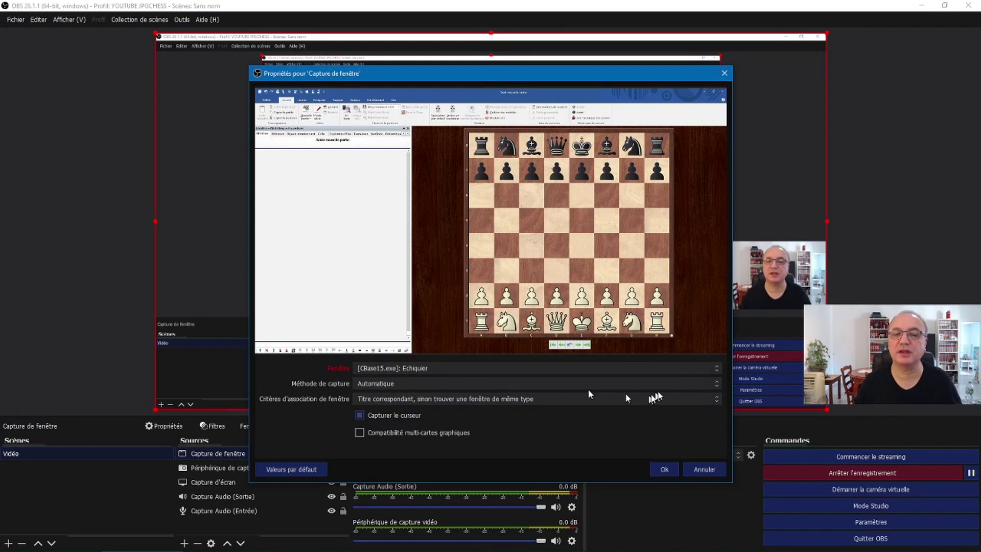
{"action": "left_click", "coordinate": [717, 368]}
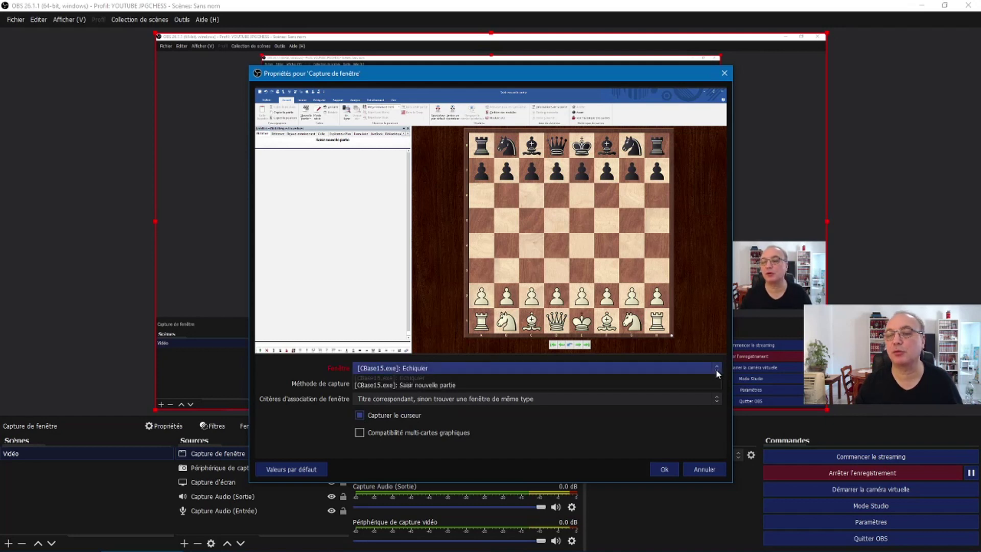
{"action": "left_click", "coordinate": [716, 373]}
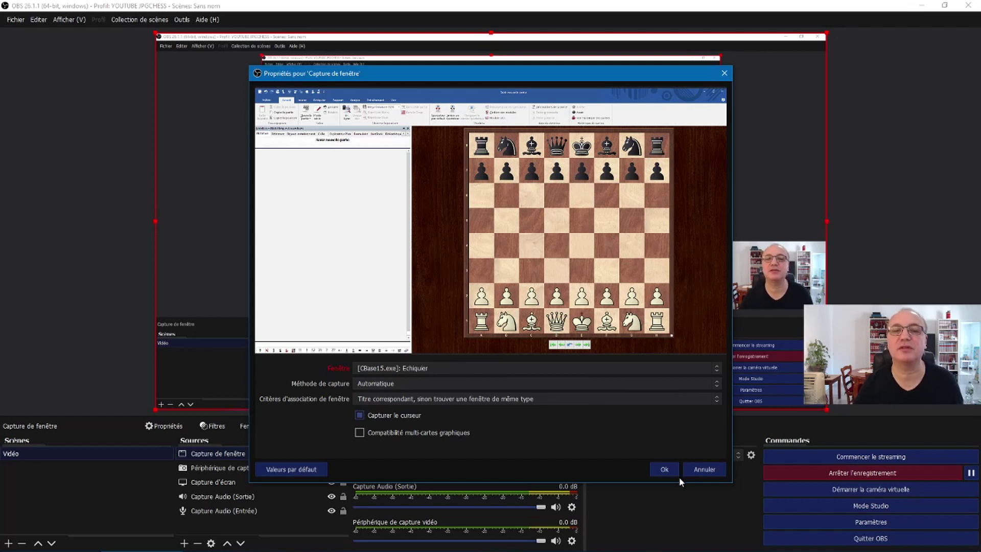
{"action": "left_click", "coordinate": [722, 73]}
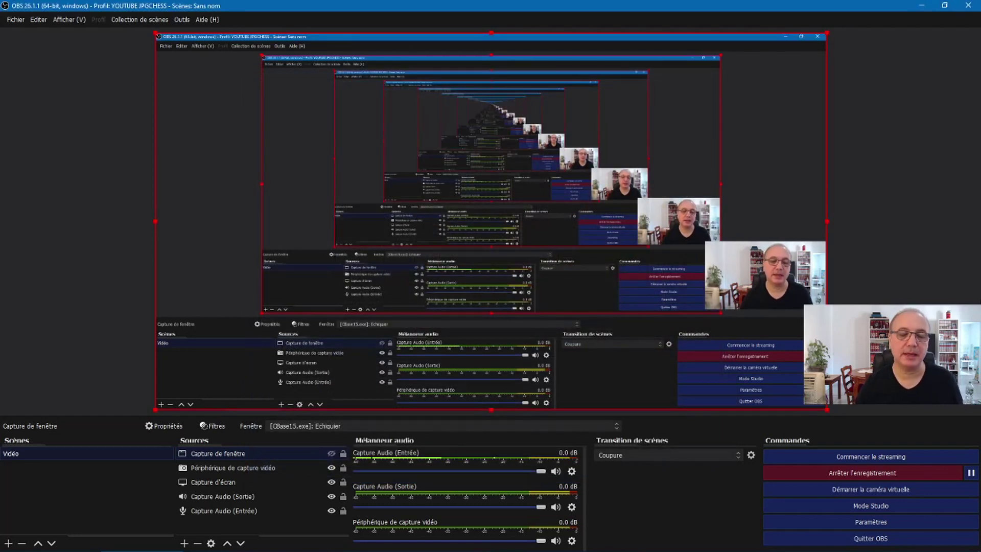
{"action": "left_click", "coordinate": [933, 239]}
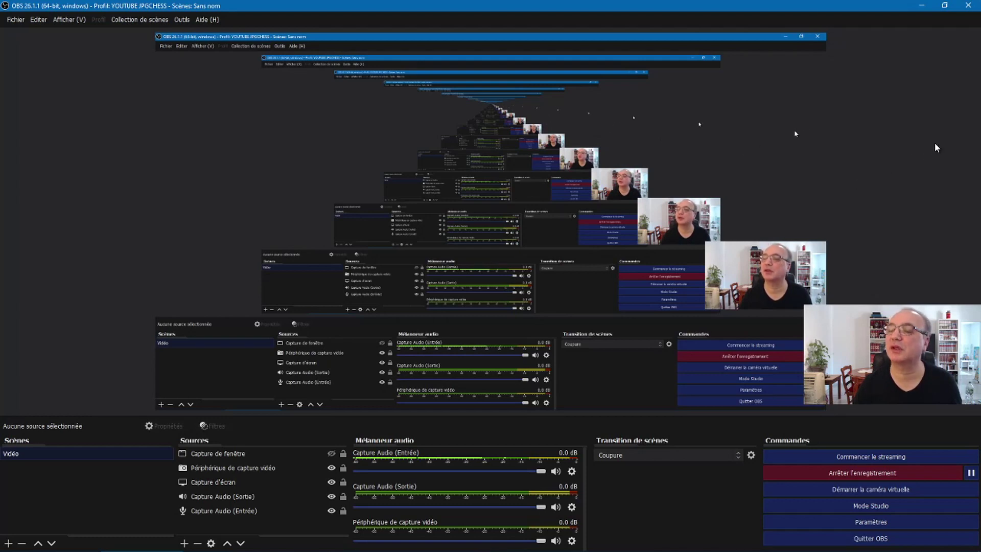
Step: Minimize OBS, check the Xbox Game Bar activation and shortcuts under Jeux in Windows Paramètres, and close the settings
{"action": "left_click", "coordinate": [918, 9]}
{"action": "left_click", "coordinate": [928, 8]}
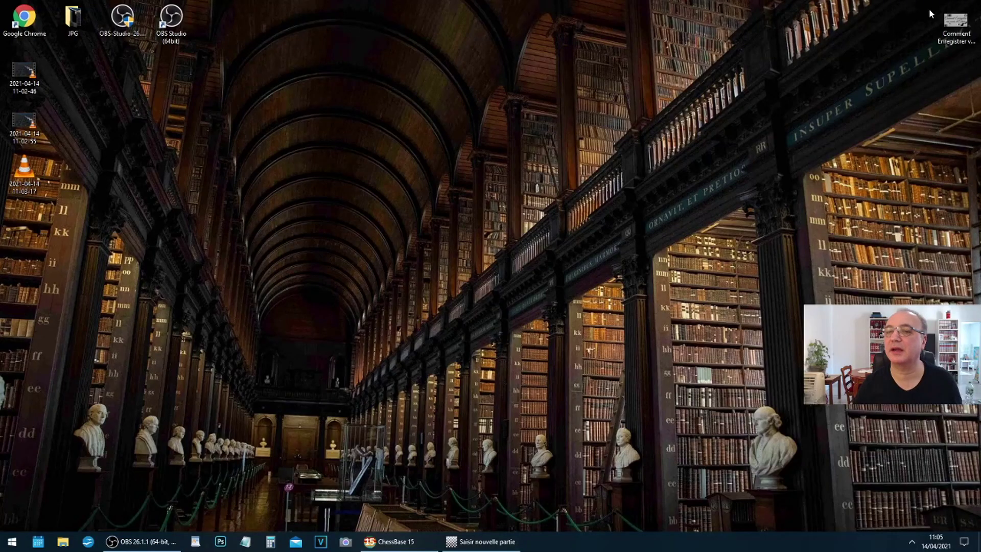
{"action": "left_click", "coordinate": [12, 545]}
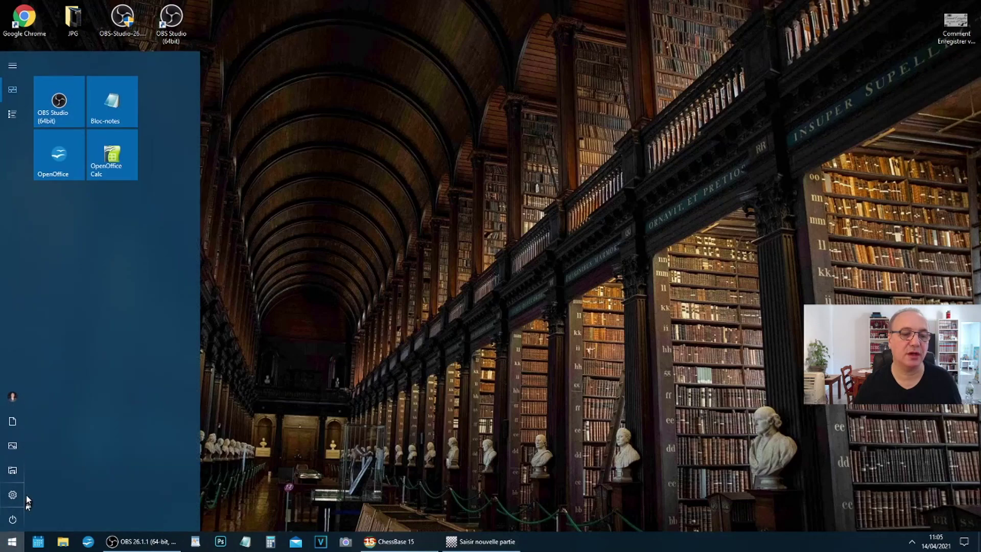
{"action": "mouse_move", "coordinate": [14, 498]}
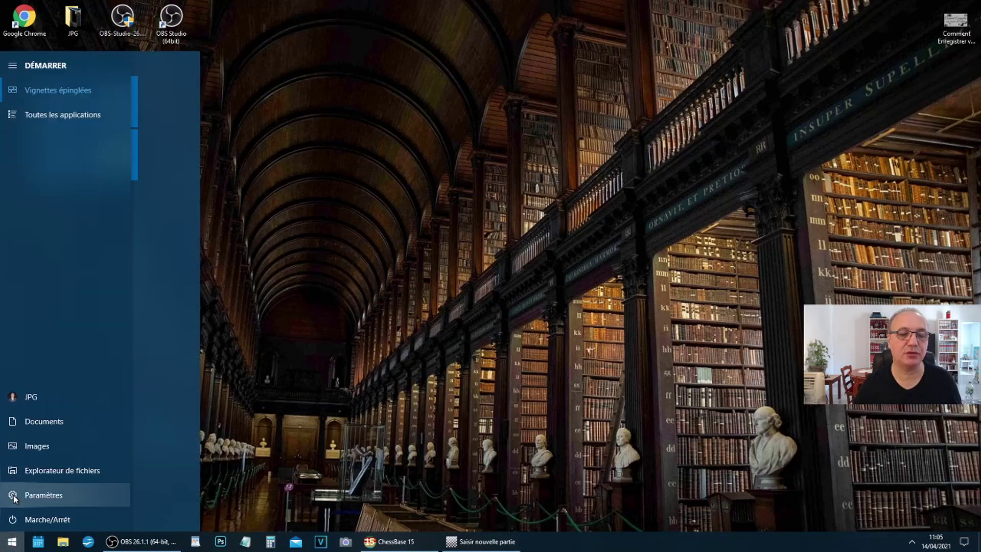
{"action": "left_click", "coordinate": [15, 498]}
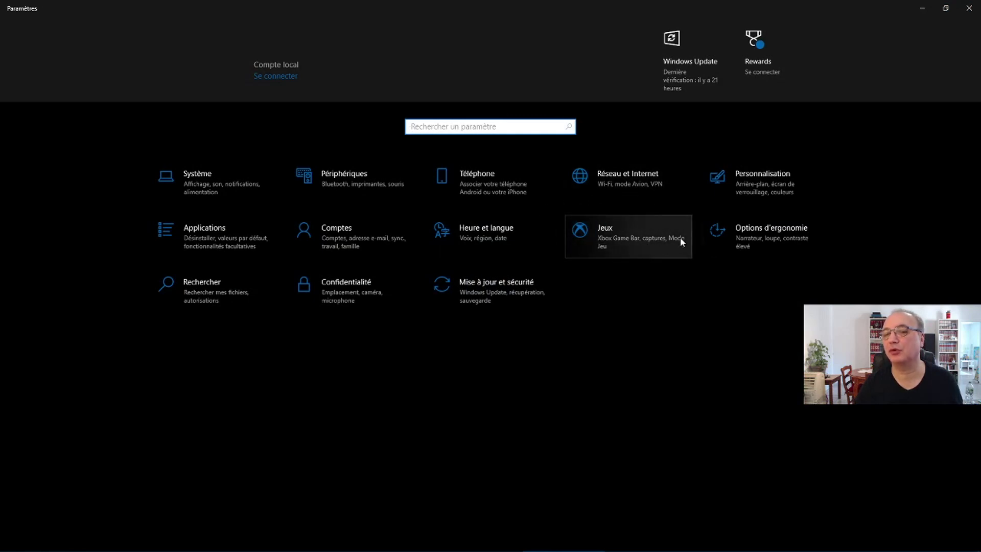
{"action": "left_click", "coordinate": [629, 235]}
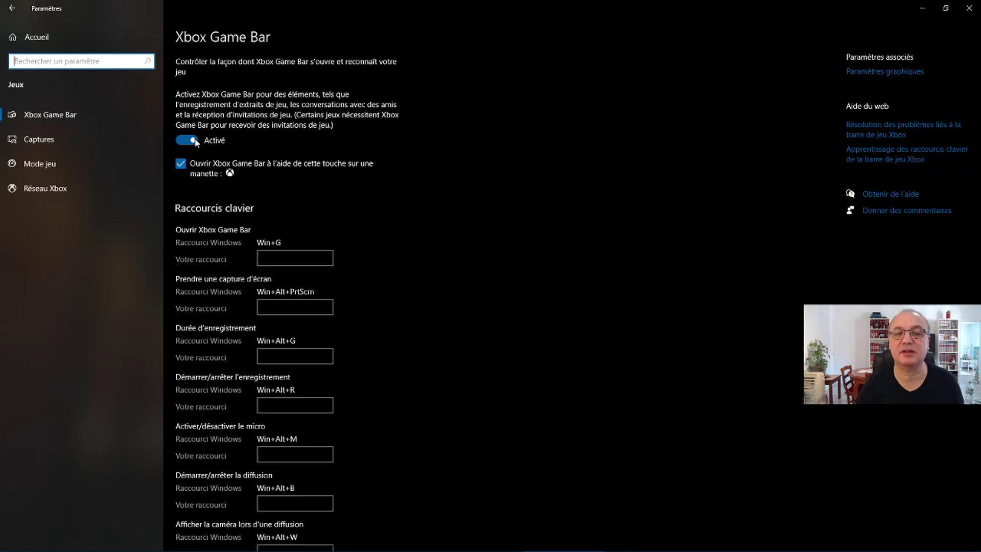
{"action": "left_click", "coordinate": [970, 9]}
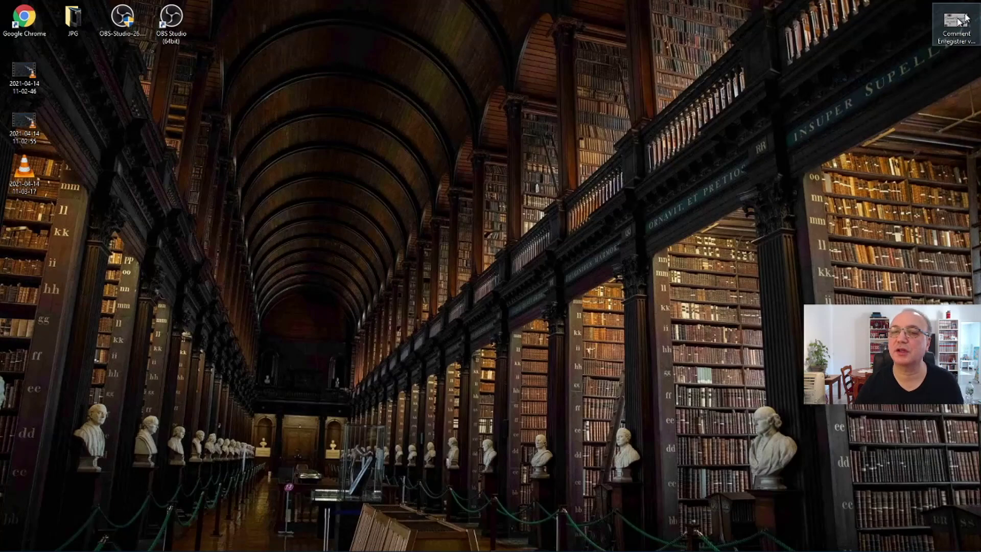
Step: Switch to the ChessBase window Saisir nouvelle partie and enter the moves e4 e5, Nf3 Nc6, Nc3 Nf6
{"action": "left_click", "coordinate": [505, 543]}
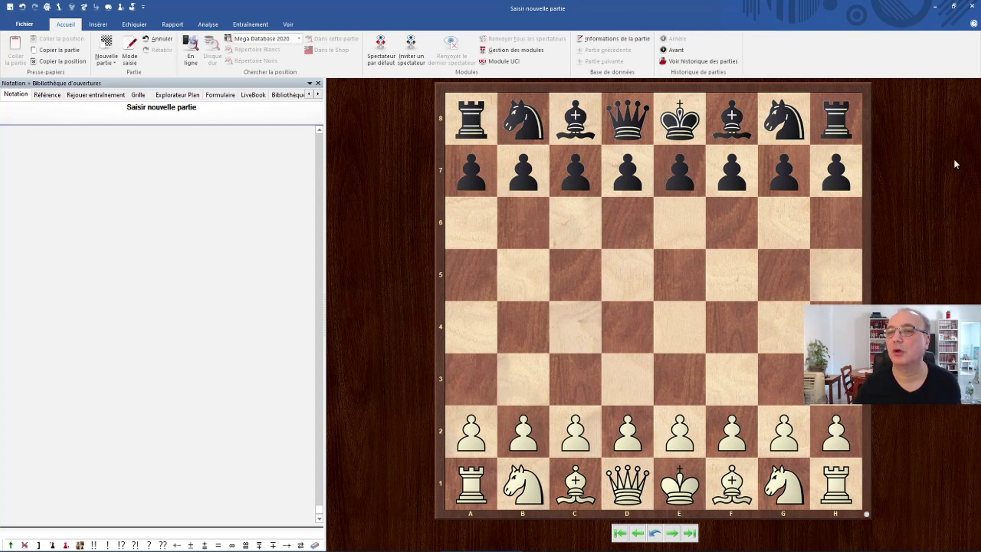
{"action": "left_click_drag", "start_coordinate": [678, 434], "coordinate": [670, 328]}
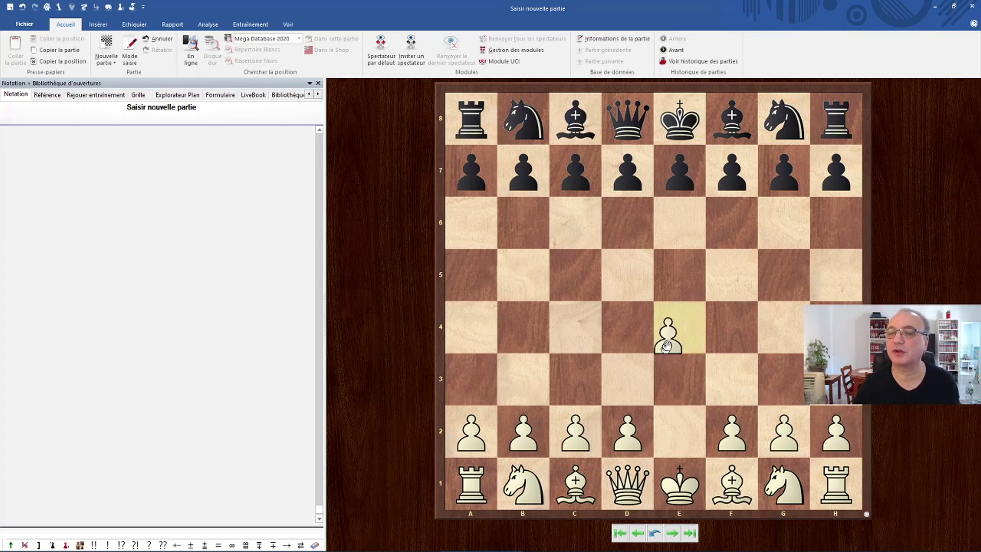
{"action": "left_click_drag", "start_coordinate": [679, 168], "coordinate": [682, 279]}
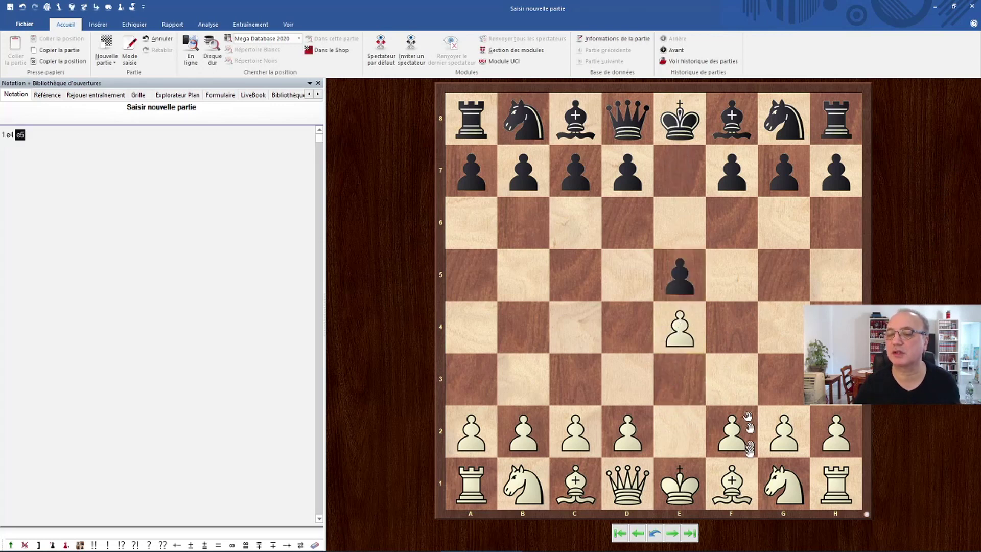
{"action": "left_click_drag", "start_coordinate": [778, 483], "coordinate": [730, 383]}
{"action": "left_click_drag", "start_coordinate": [522, 122], "coordinate": [574, 225]}
{"action": "left_click_drag", "start_coordinate": [511, 493], "coordinate": [574, 381]}
{"action": "left_click_drag", "start_coordinate": [784, 120], "coordinate": [732, 223]}
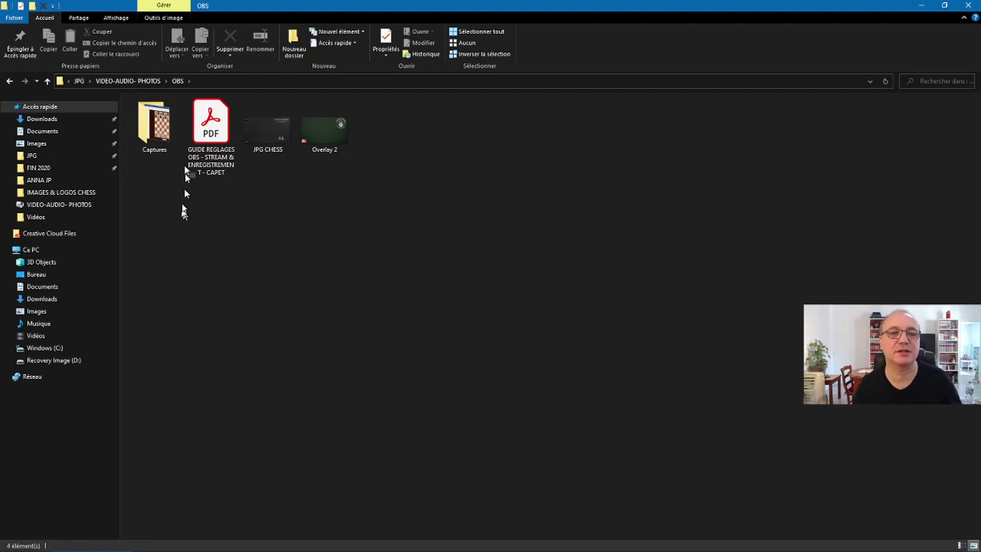
{"action": "left_click", "coordinate": [152, 133]}
{"action": "double_click", "coordinate": [152, 133]}
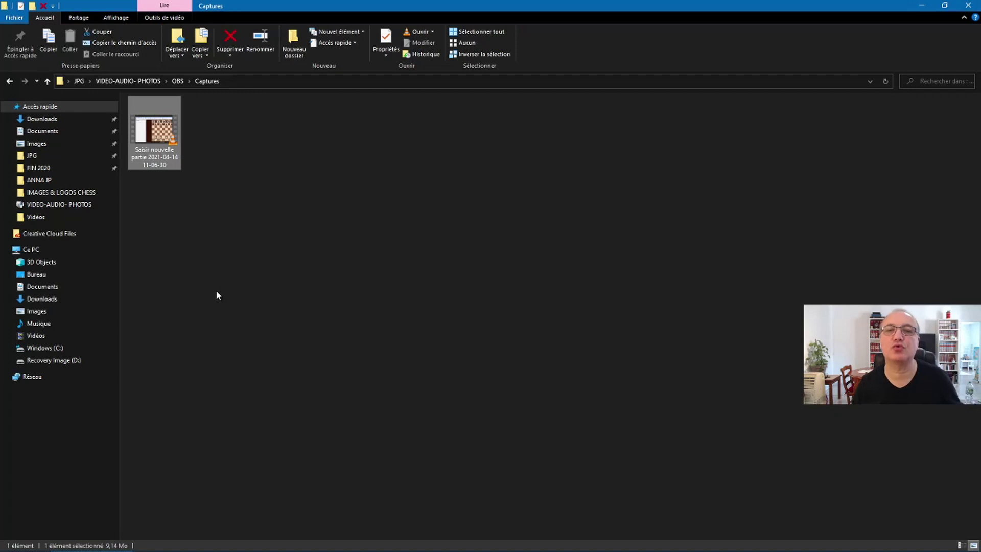
{"action": "double_click", "coordinate": [152, 142]}
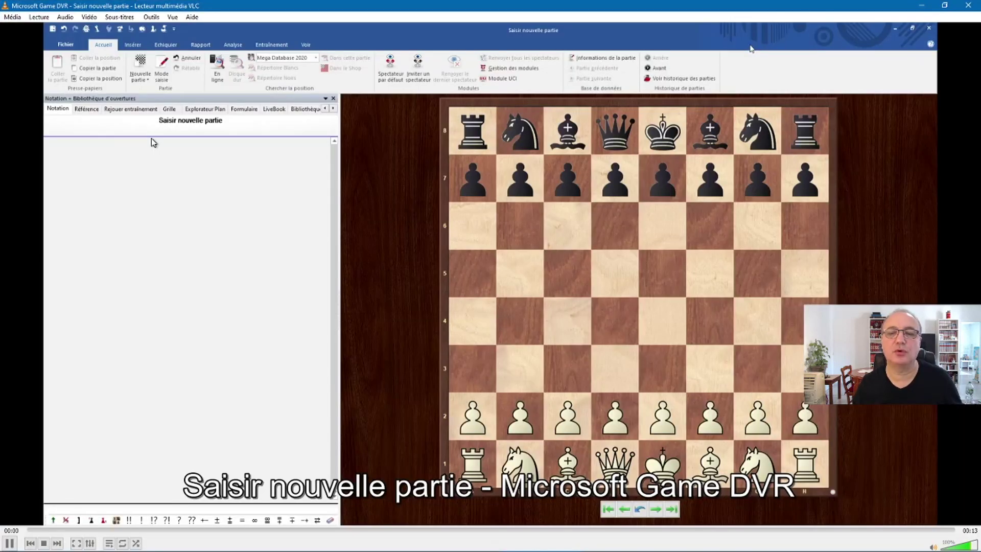